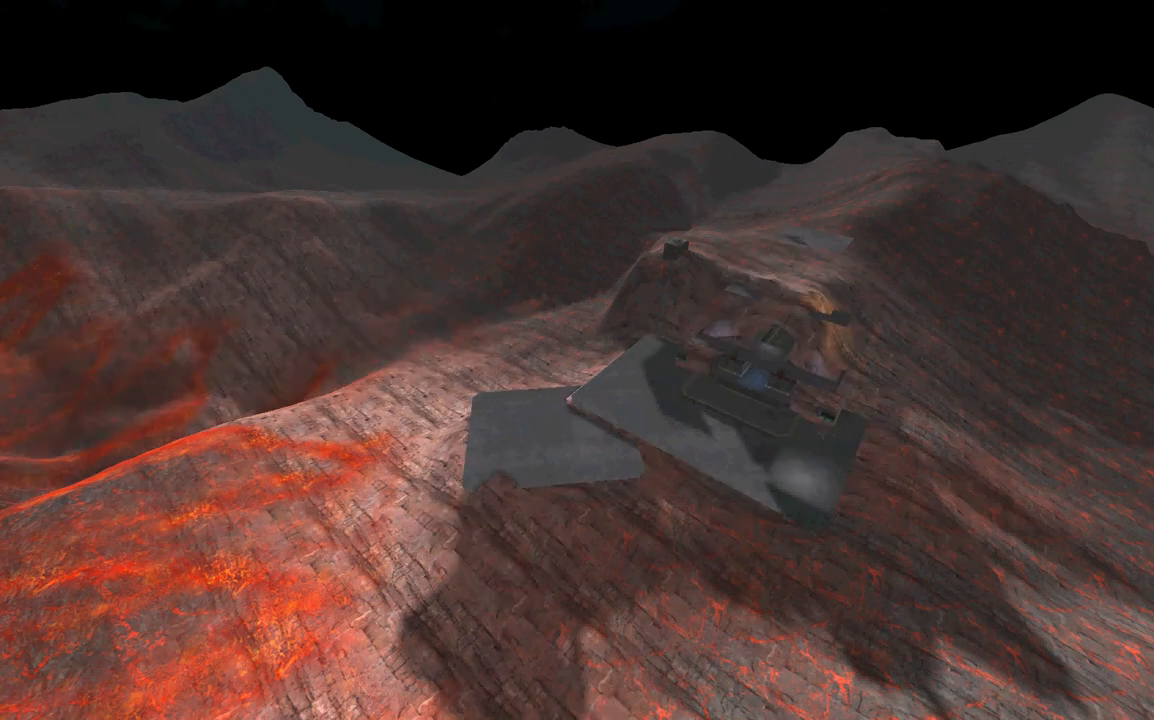
Quit the running game session.
key(Escape)
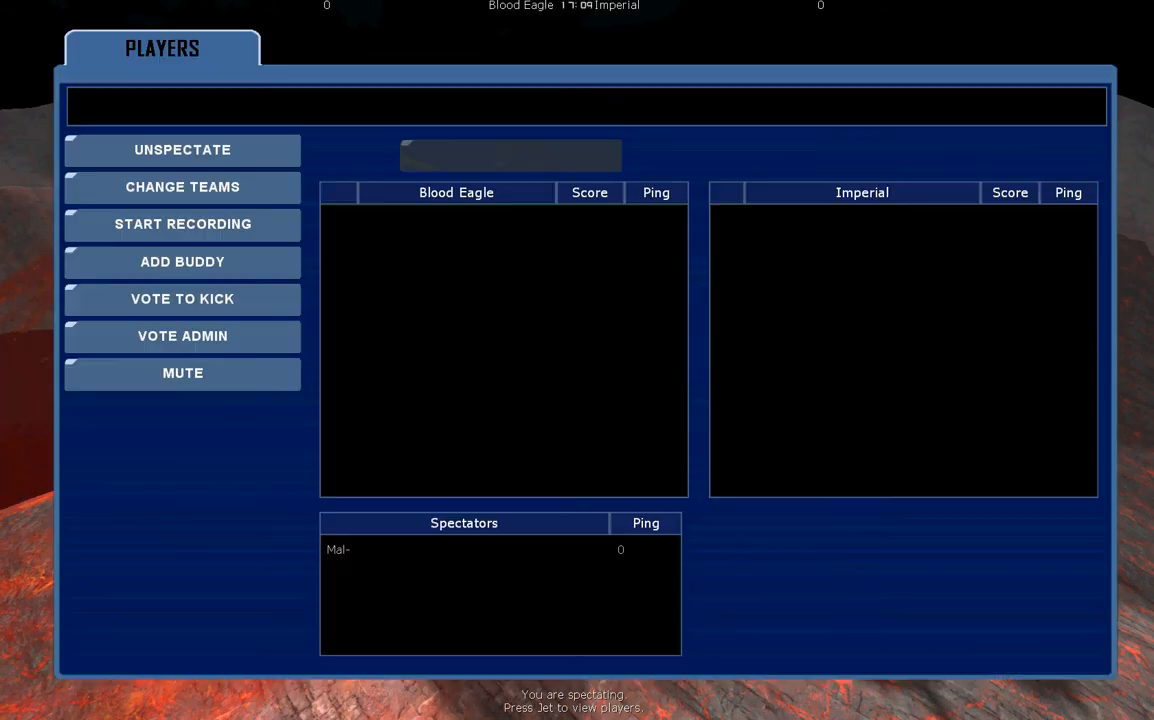
click(176, 513)
key(Escape)
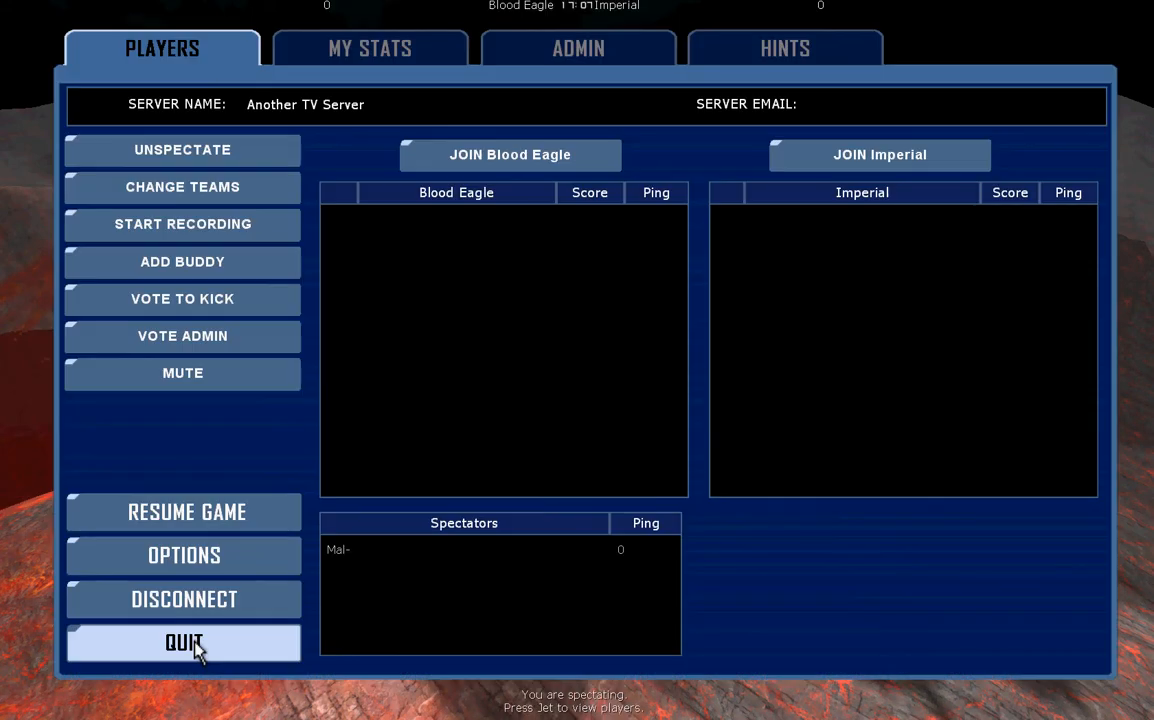
click(196, 648)
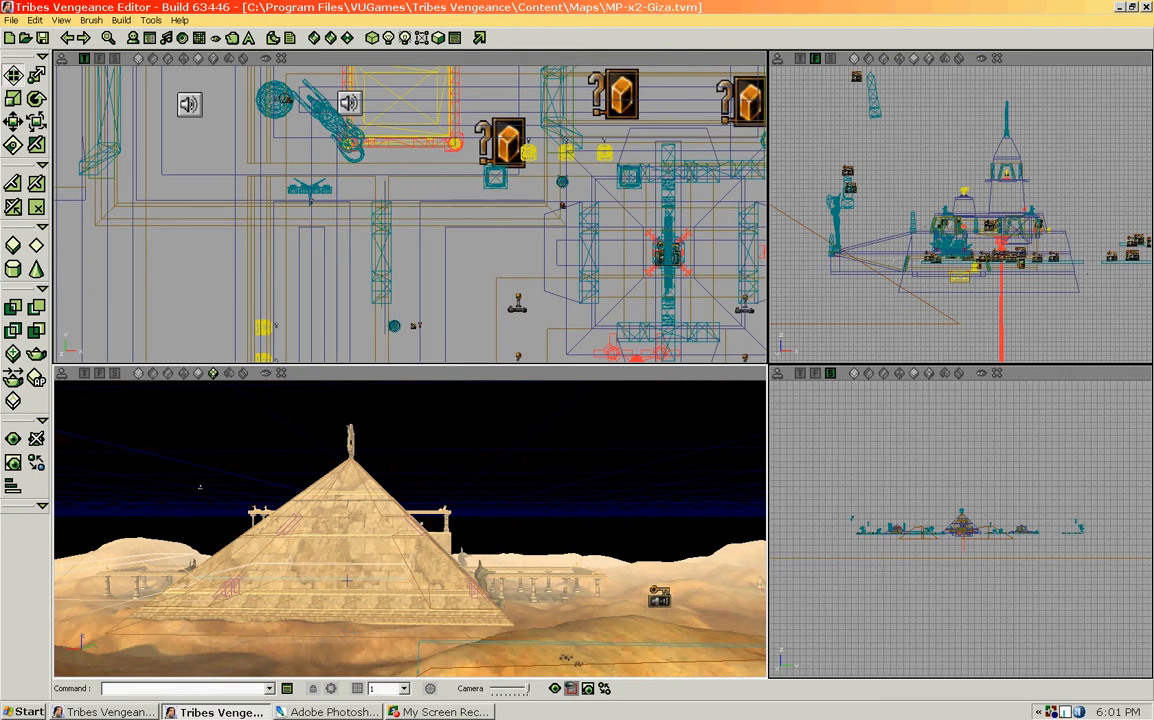
Open the texture browser in the Tribes Vengeance Editor and view the LoadingScreens texture package.
drag(346, 578, 320, 561)
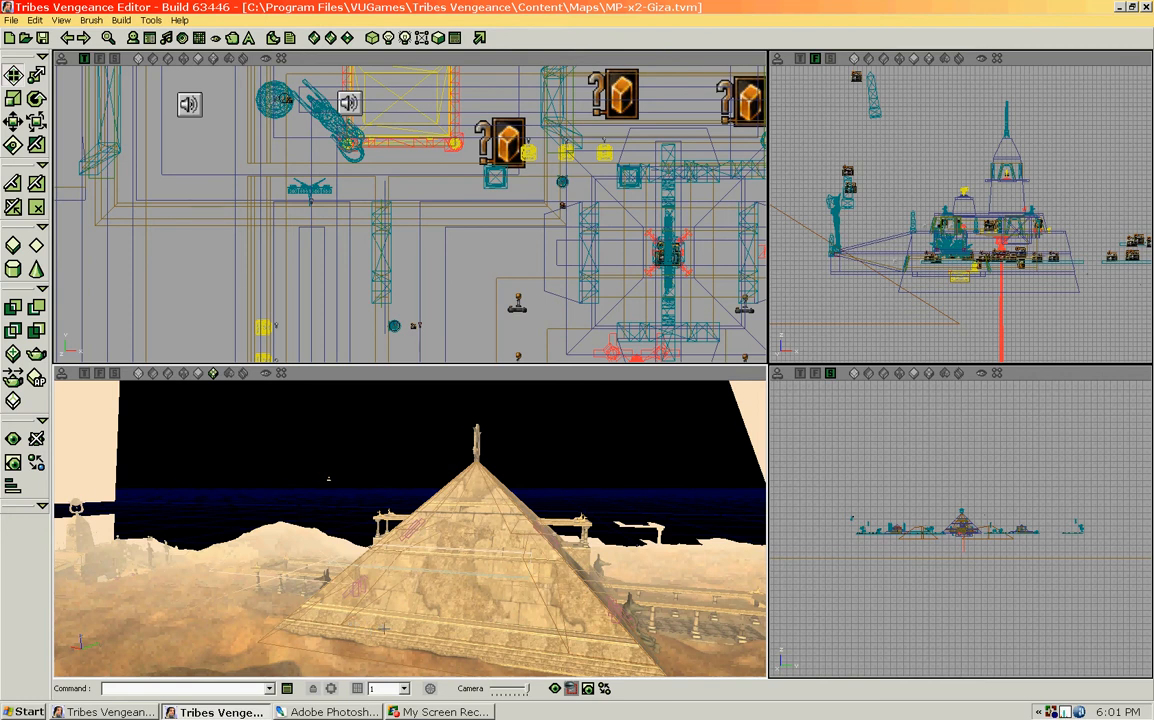
drag(384, 628, 392, 638)
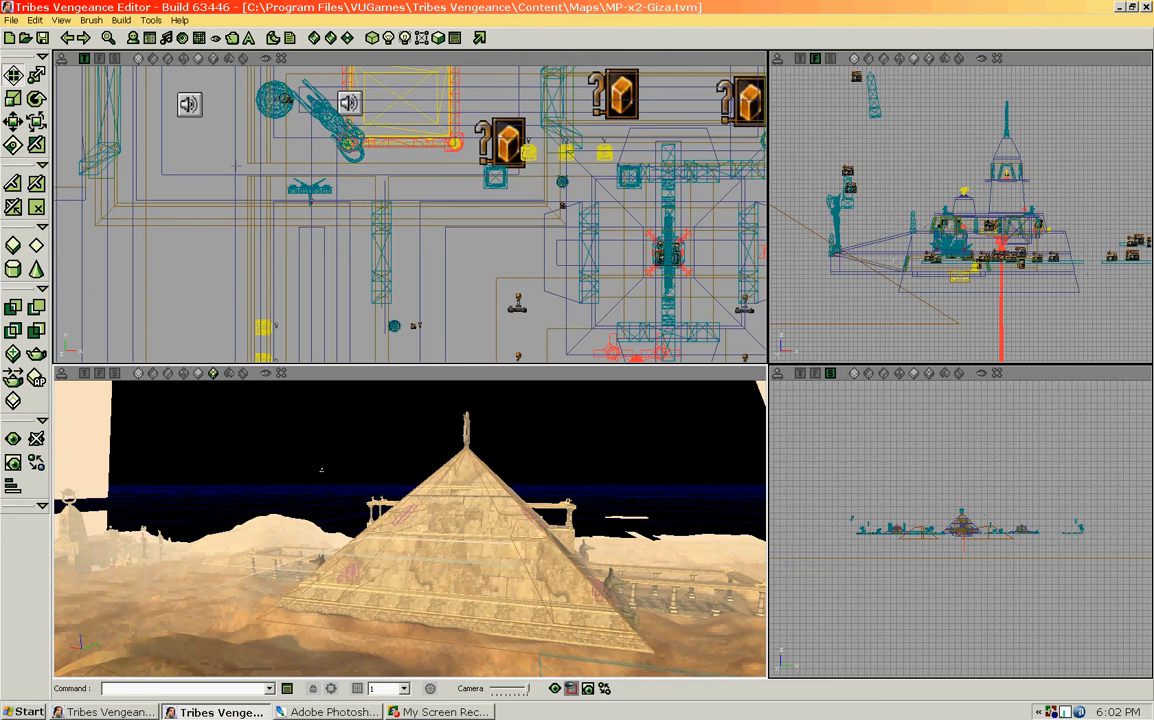
click(199, 37)
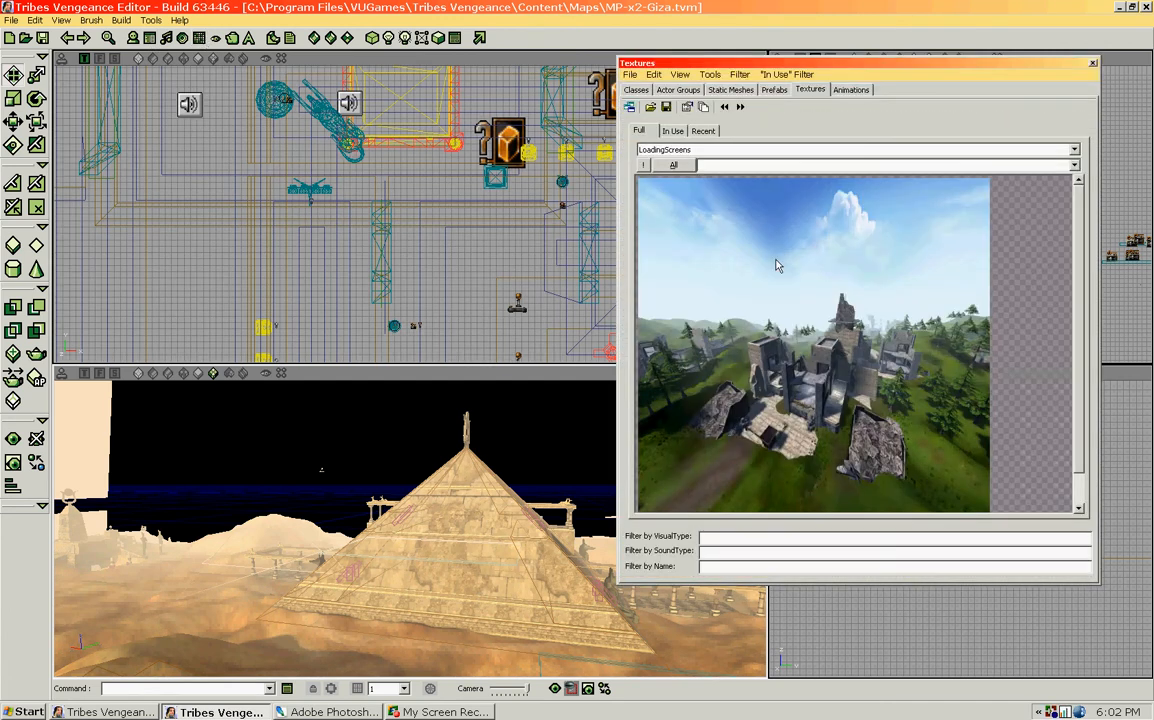
click(1076, 149)
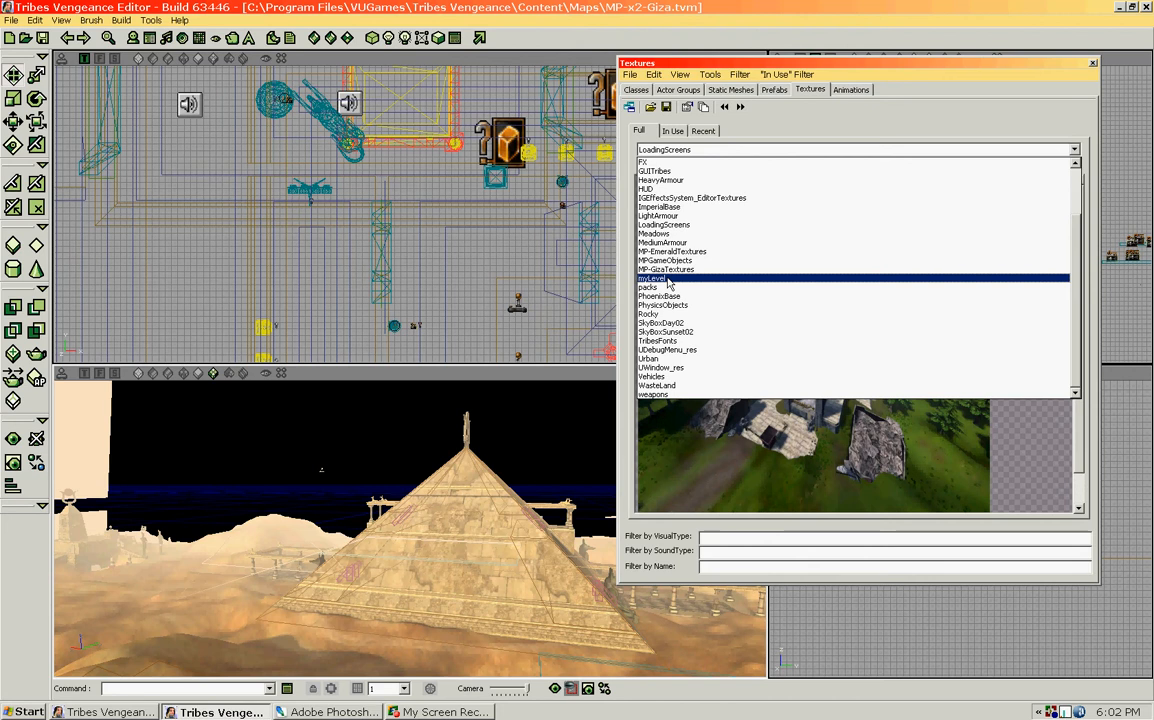
click(670, 226)
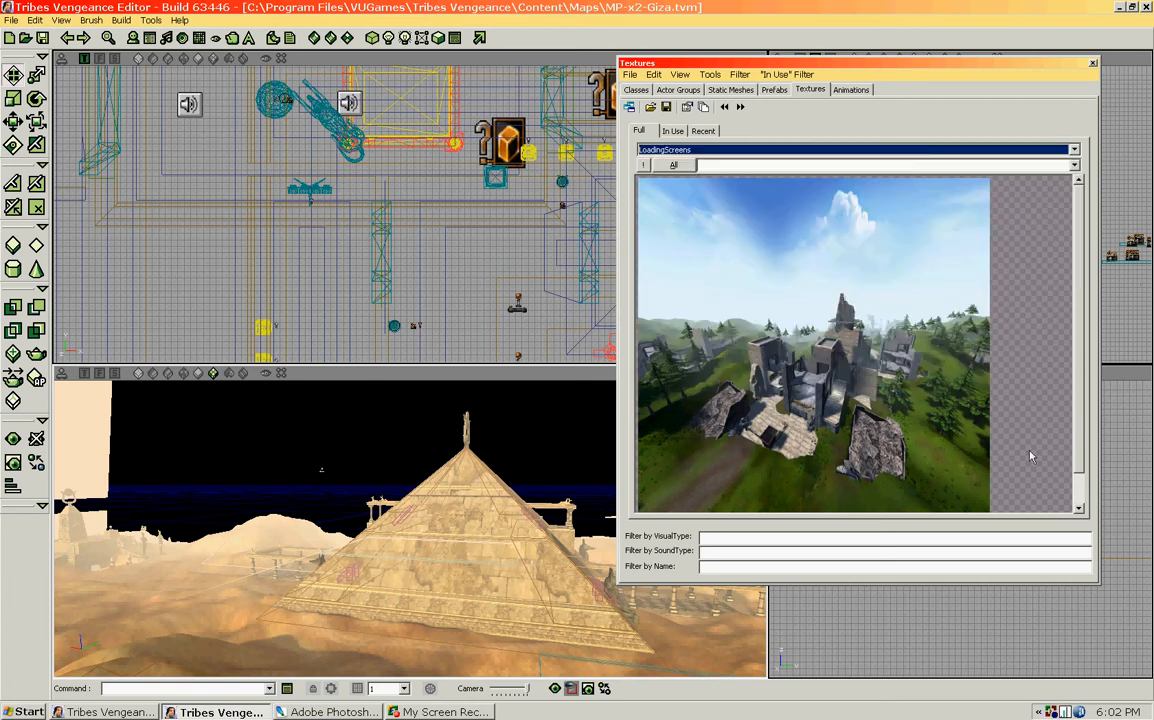
Export the pyramid loading screen texture from the myLevel package to the Desktop as GizaLS in 32-bit Targa format.
click(1074, 150)
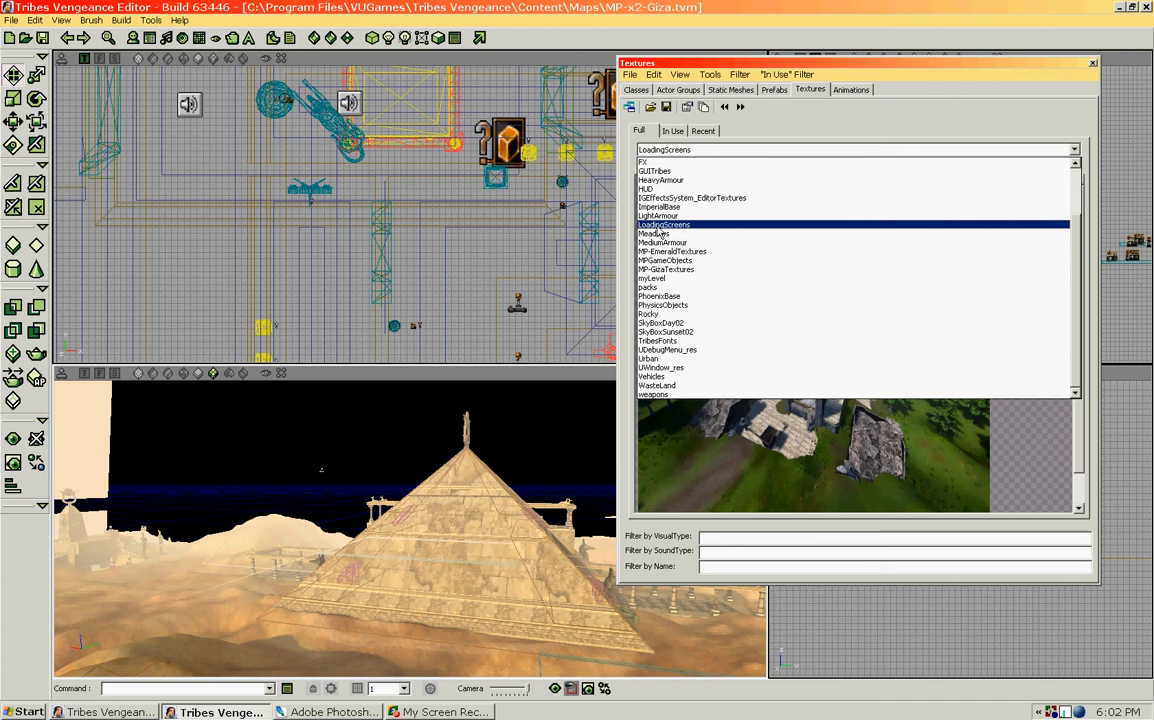
click(659, 280)
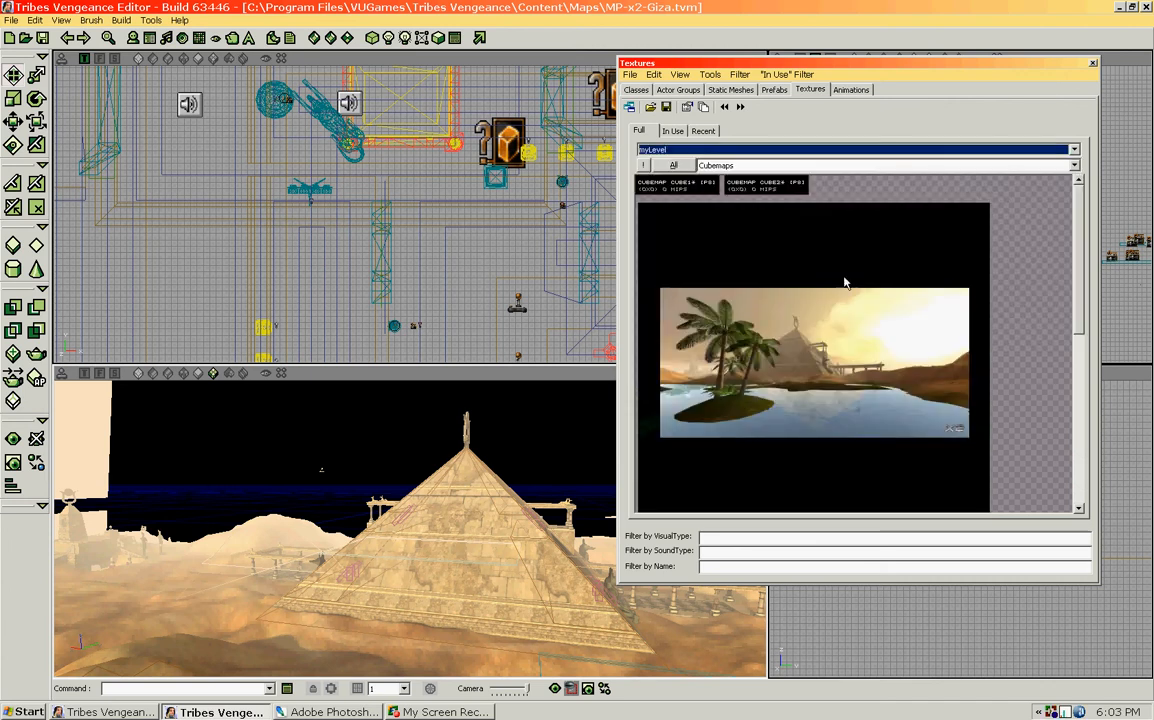
scroll(1081, 262, down, 1)
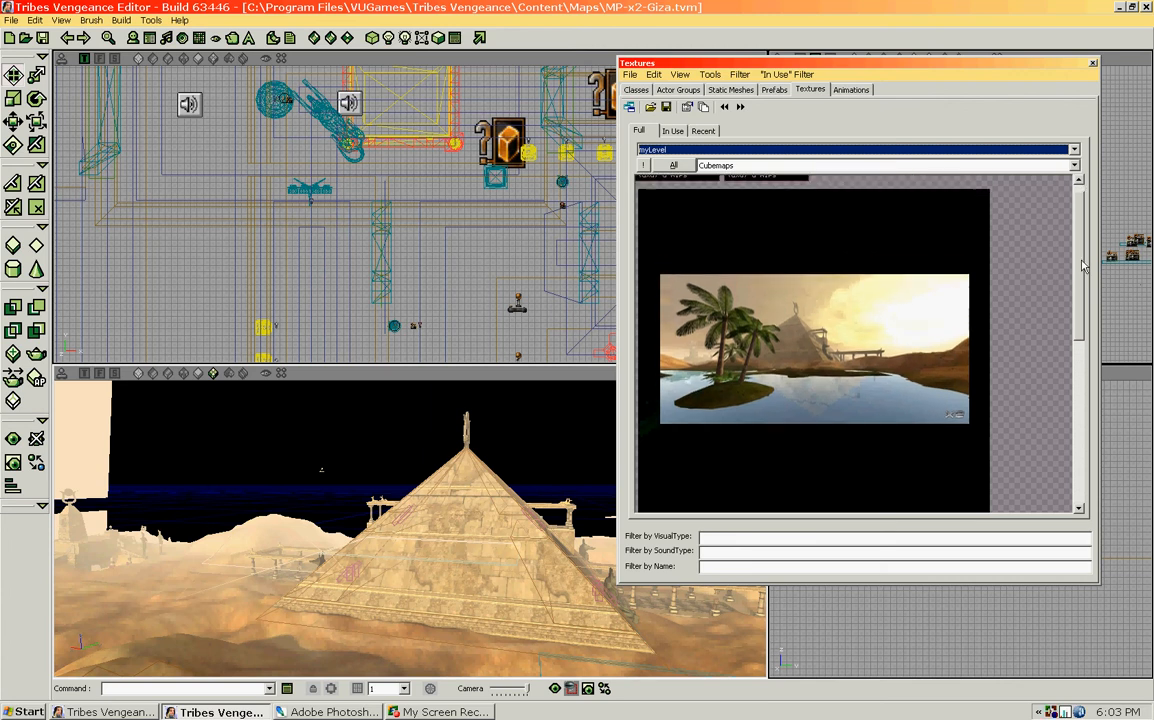
drag(1081, 262, 1083, 268)
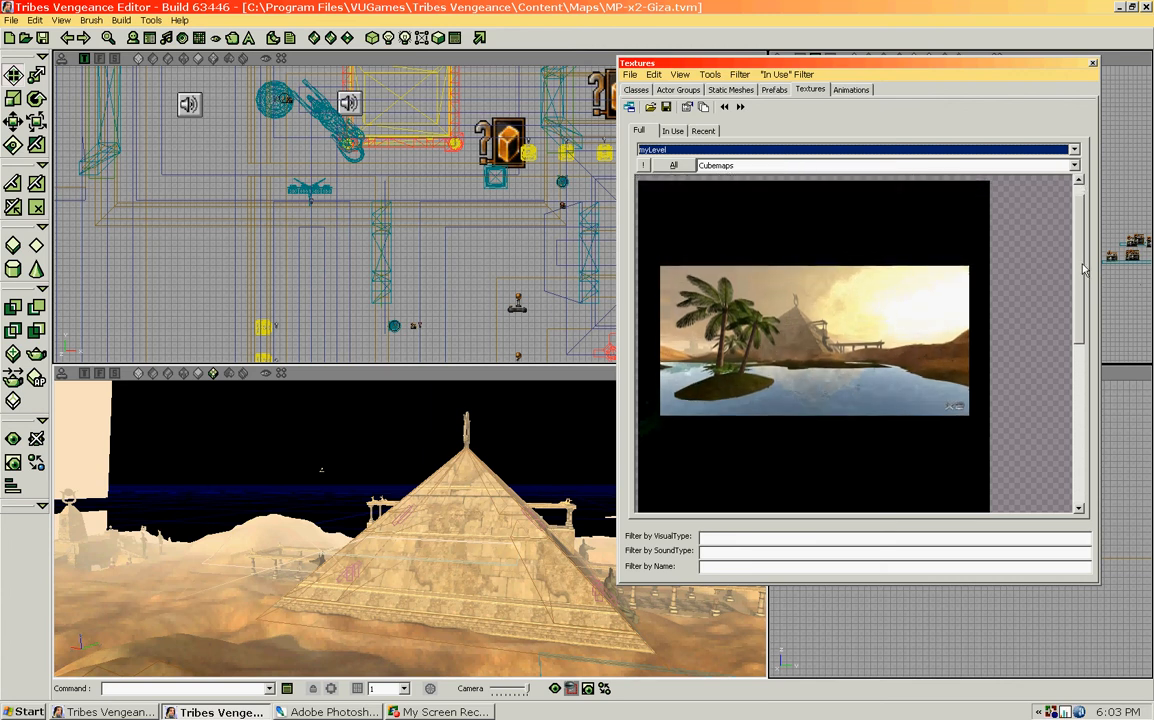
scroll(1083, 268, up, 1)
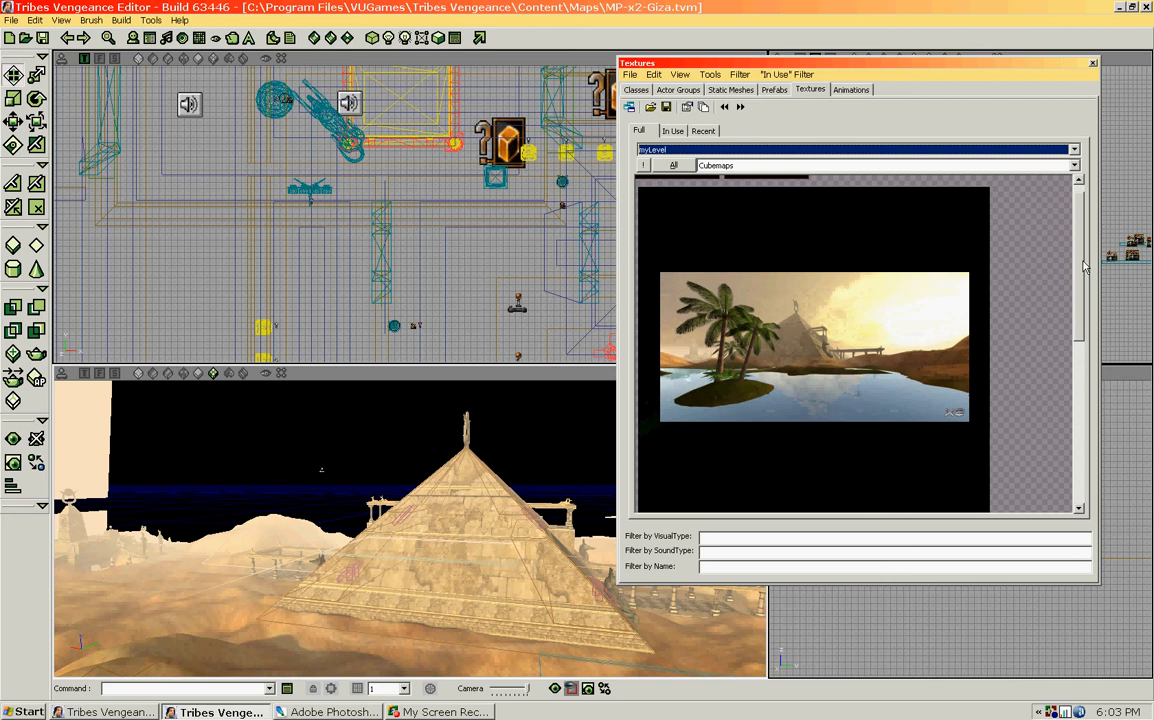
right_click(788, 429)
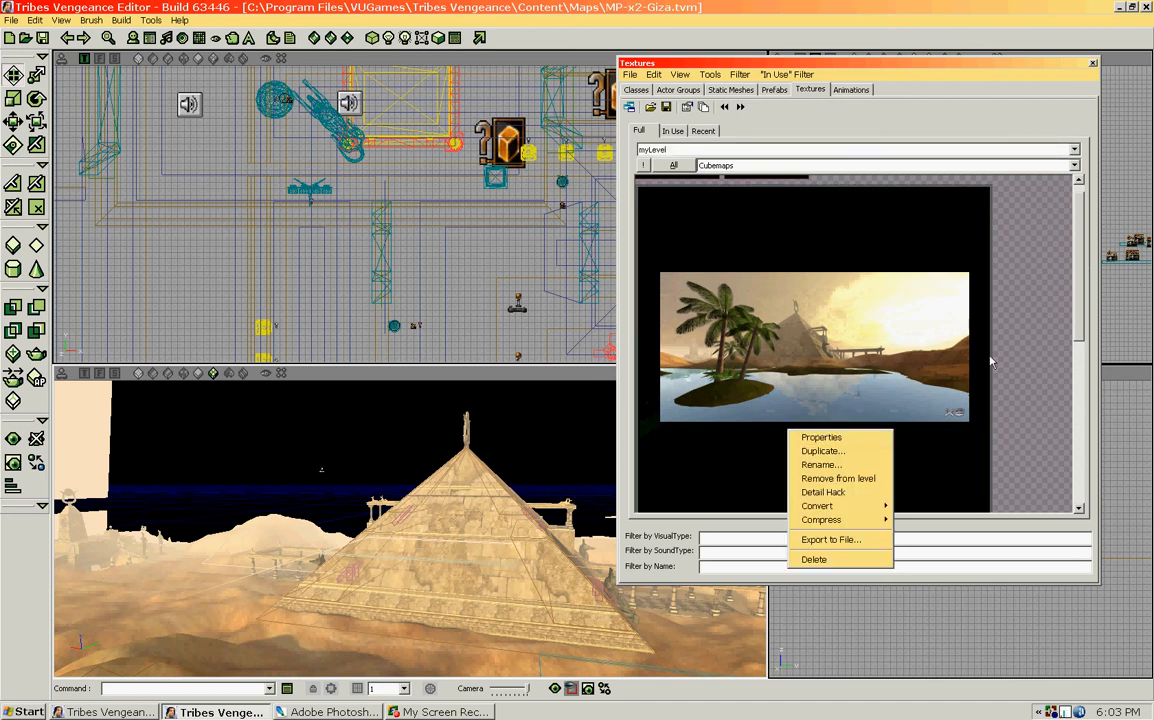
click(832, 540)
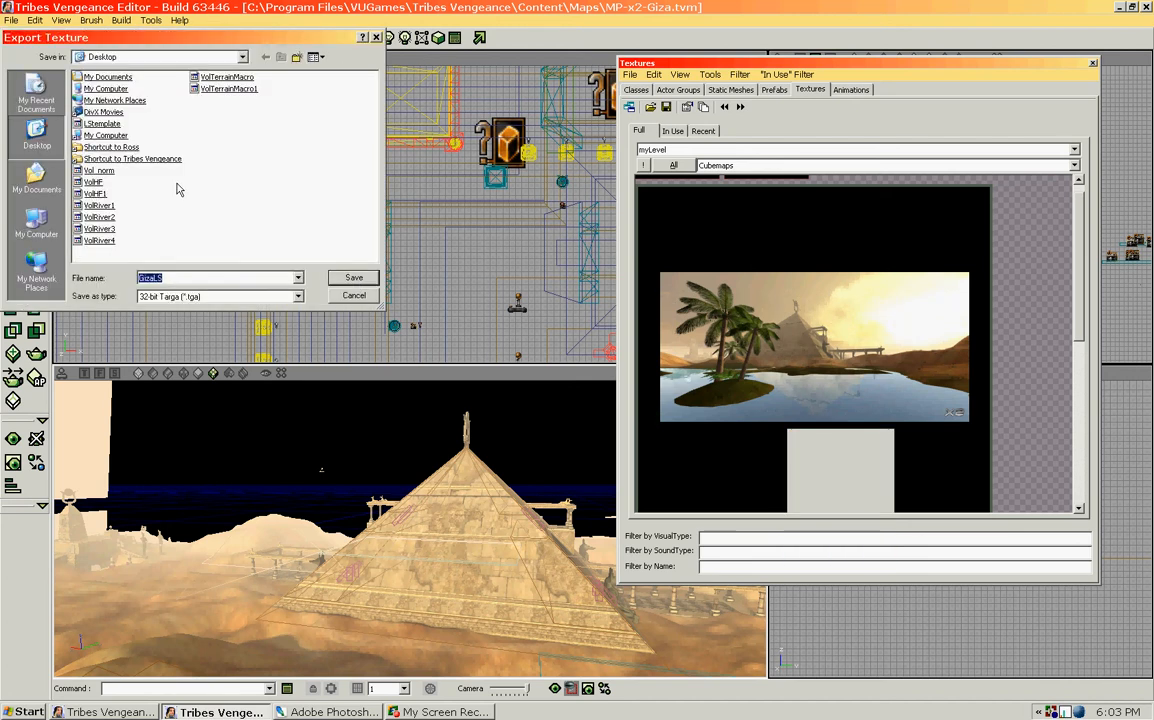
click(355, 279)
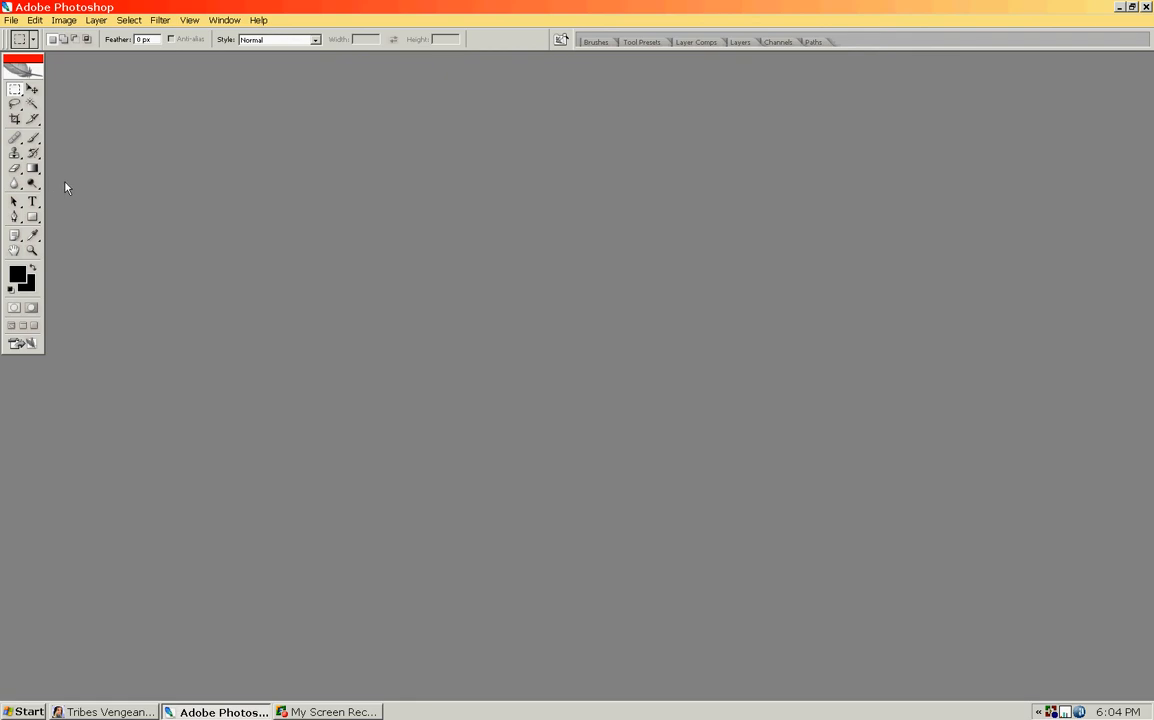
Switch to Adobe Photoshop, open GizaLS from the Desktop and maximize its document window.
click(14, 24)
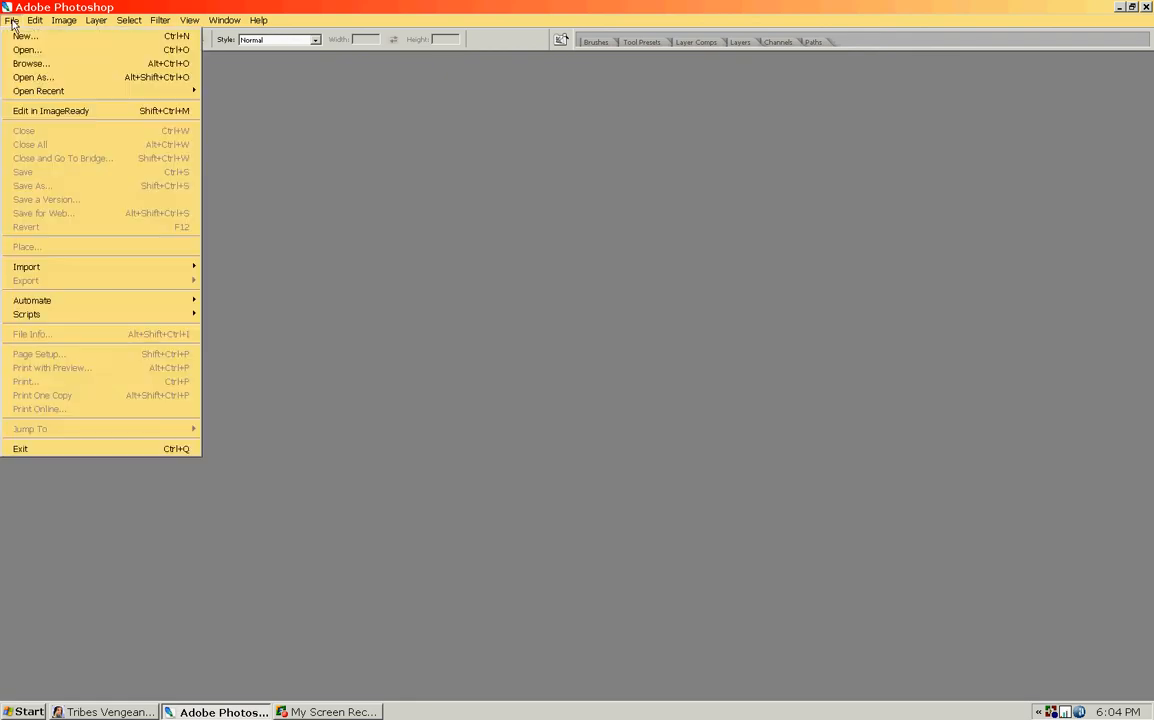
click(20, 51)
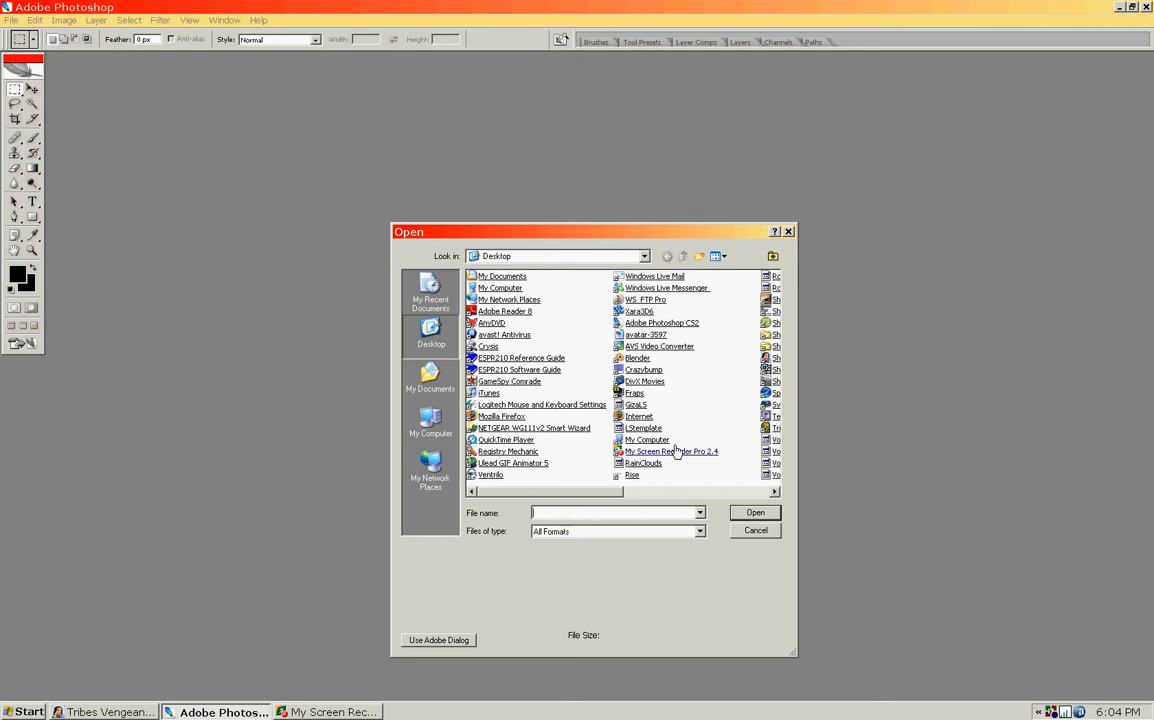
click(776, 492)
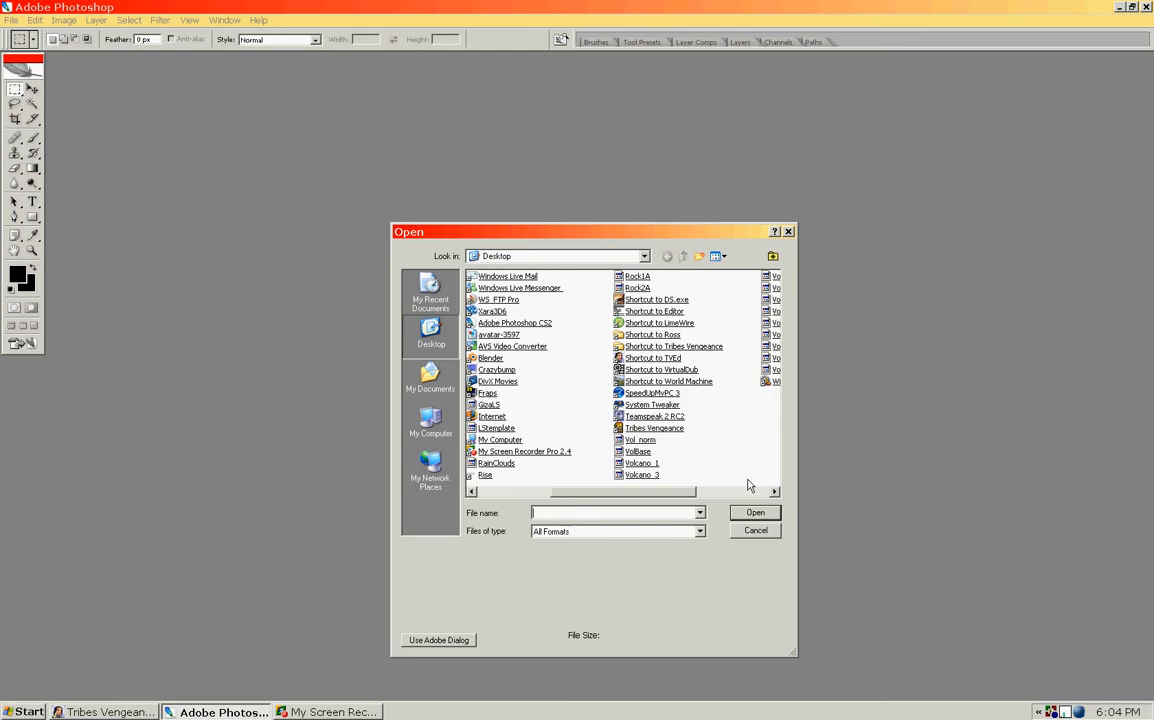
click(491, 405)
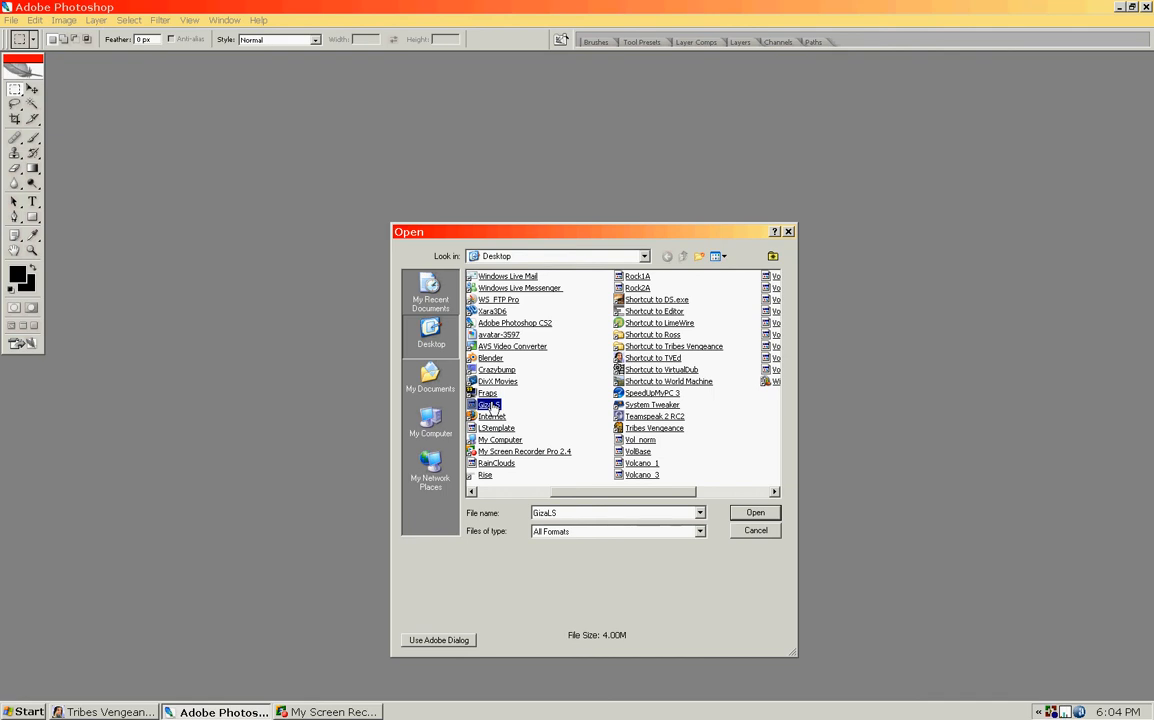
double_click(492, 406)
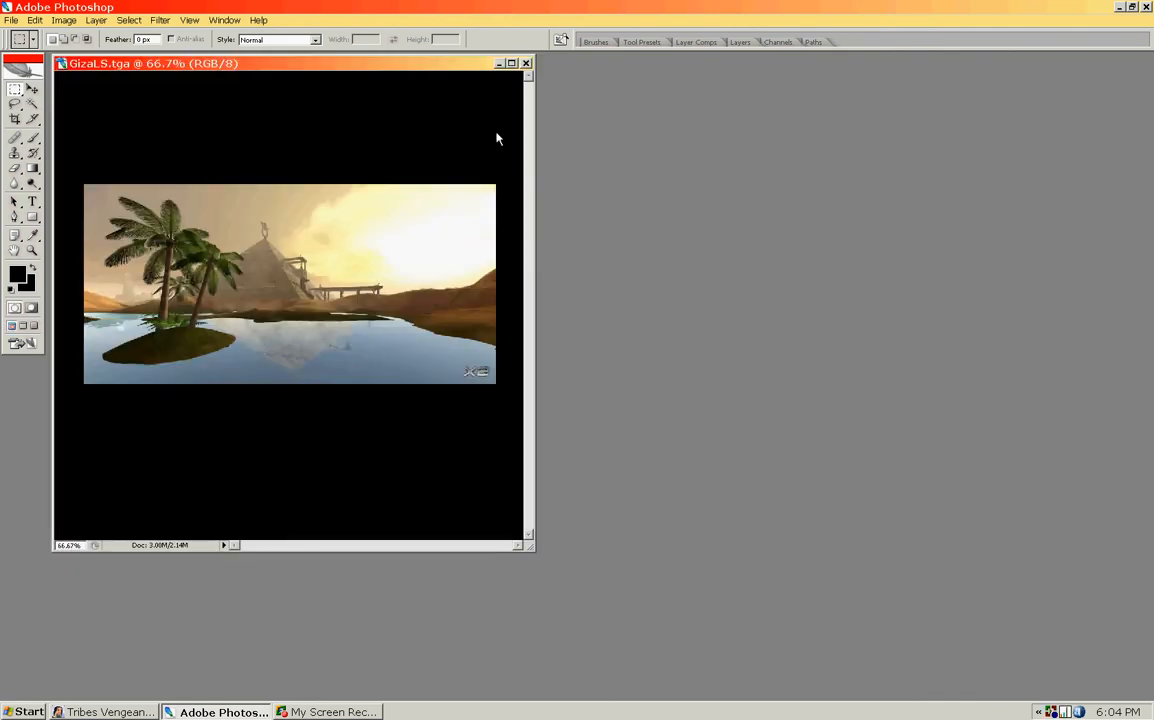
click(511, 64)
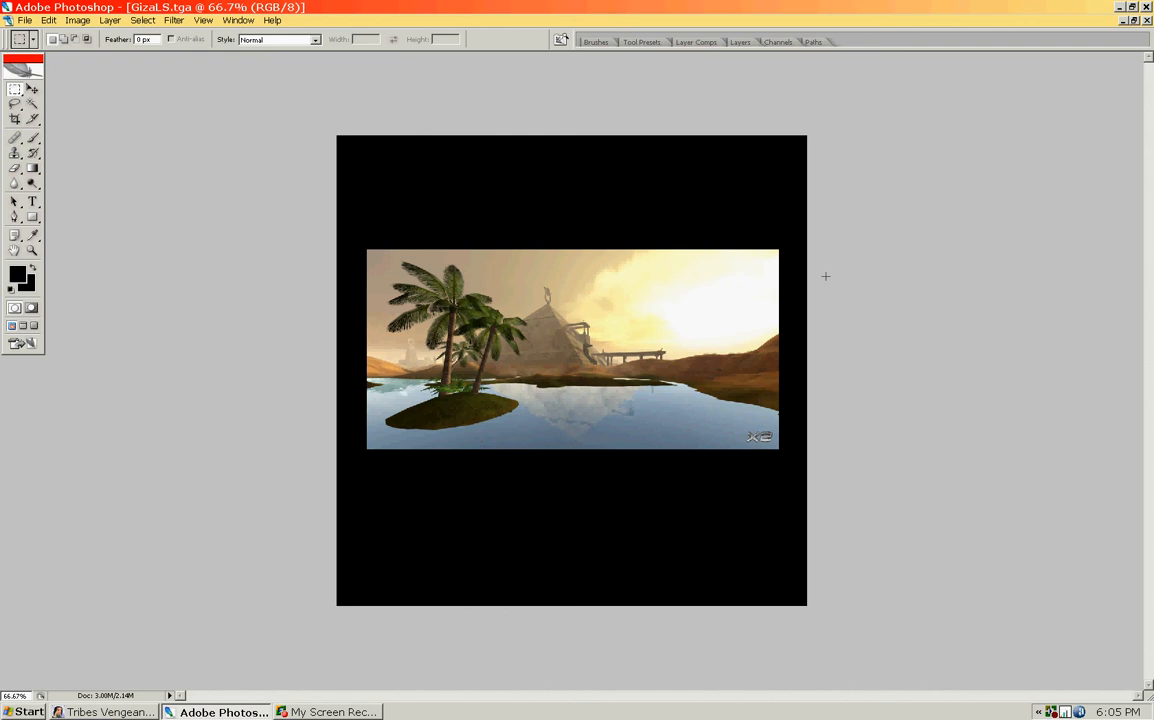
Select the whole picture area inside the black border with a rectangular marquee.
key(ctrl+plus)
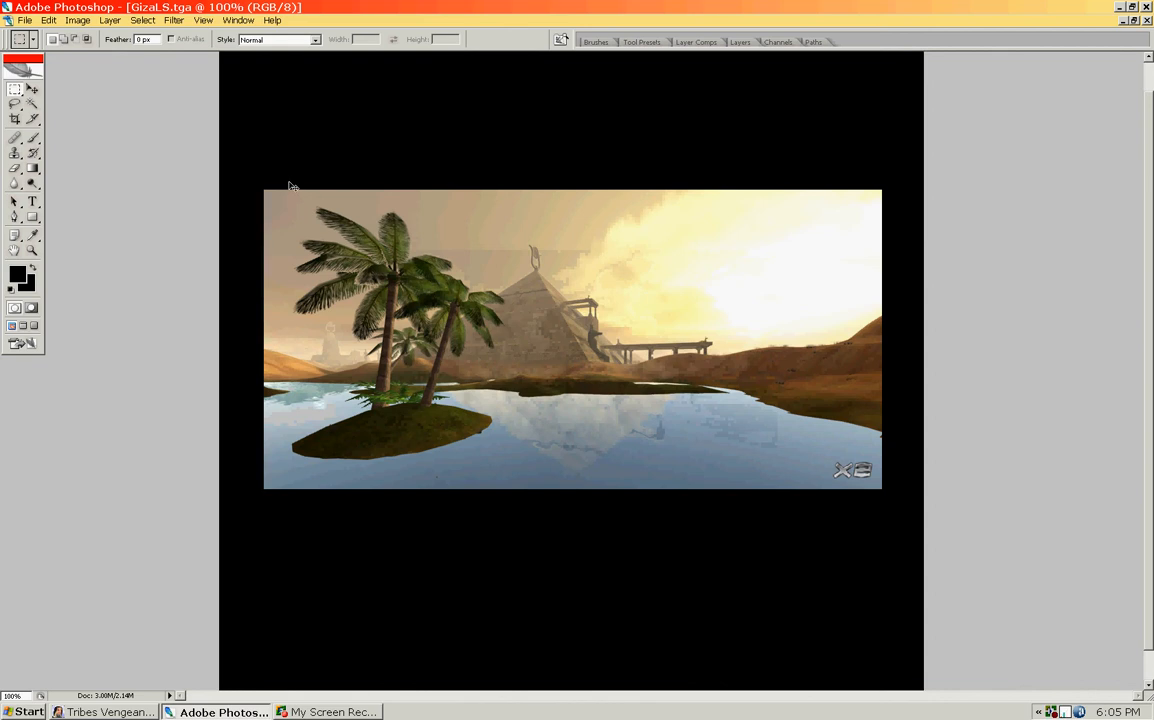
key(ctrl+plus)
scroll(543, 400, up, 2)
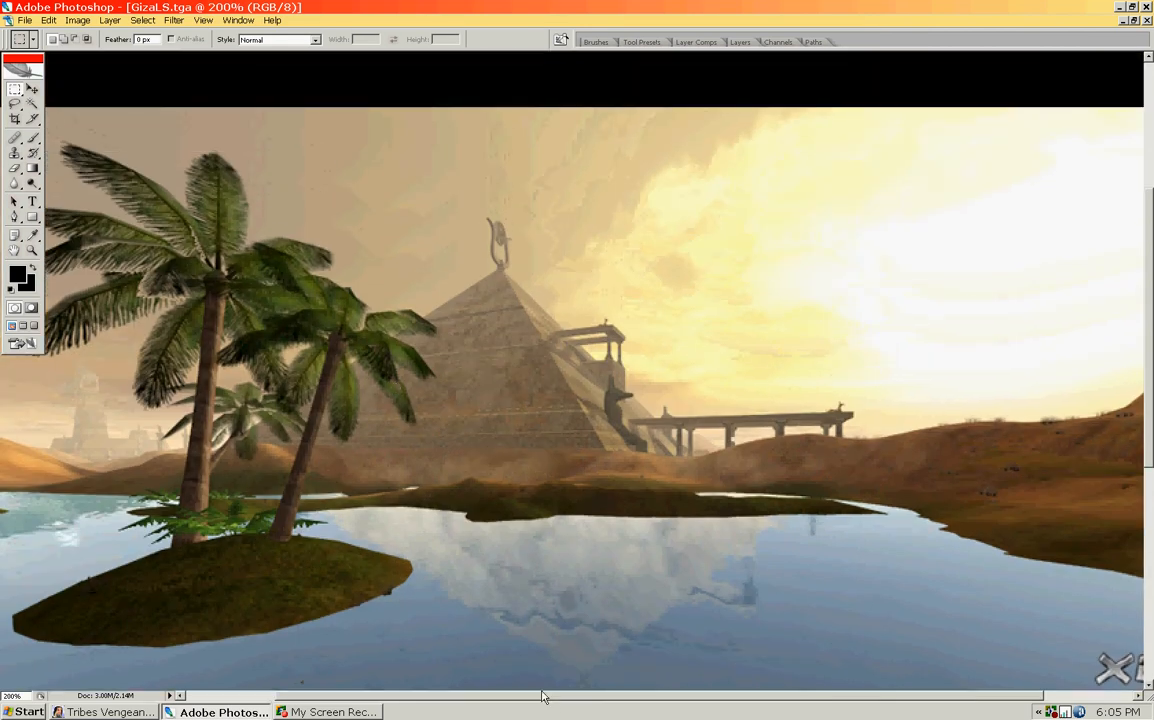
drag(546, 697, 436, 701)
scroll(352, 638, down, 2)
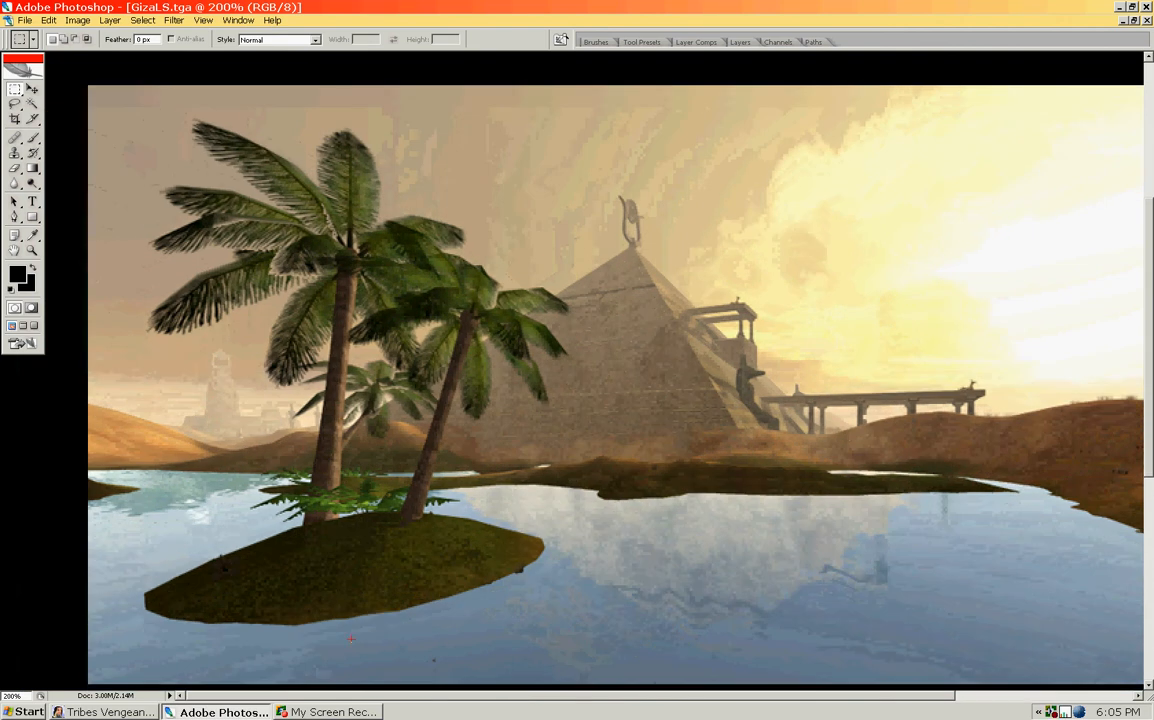
scroll(340, 610, down, 1)
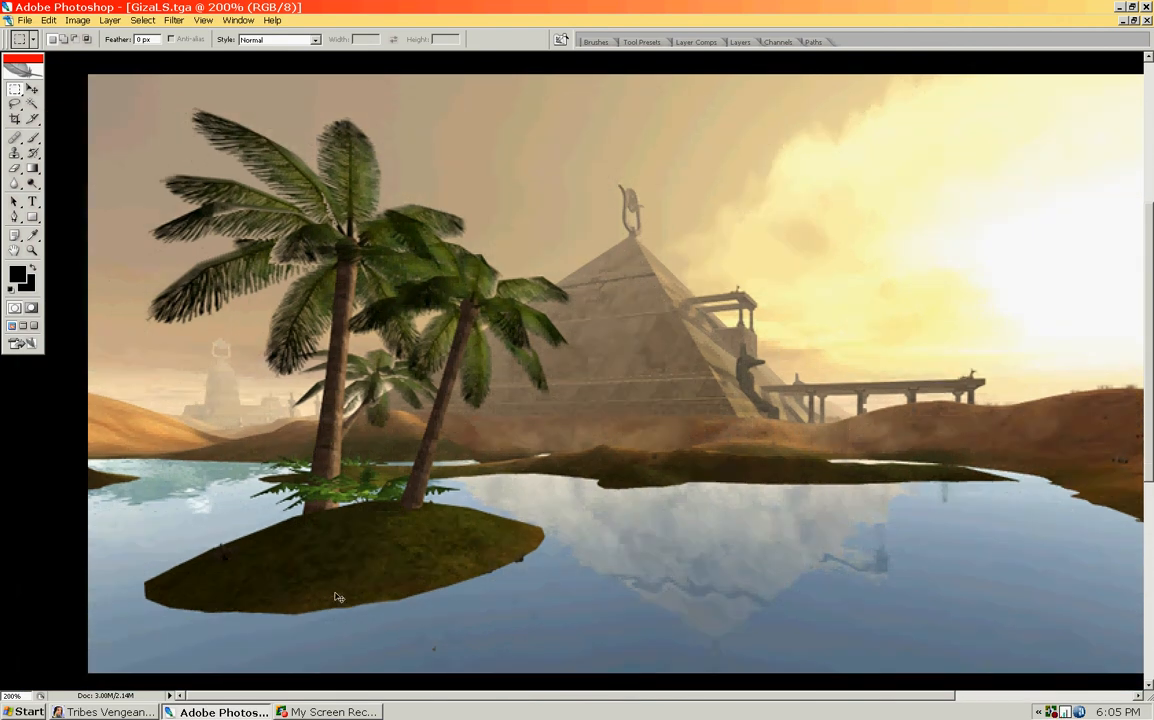
key(ctrl+minus)
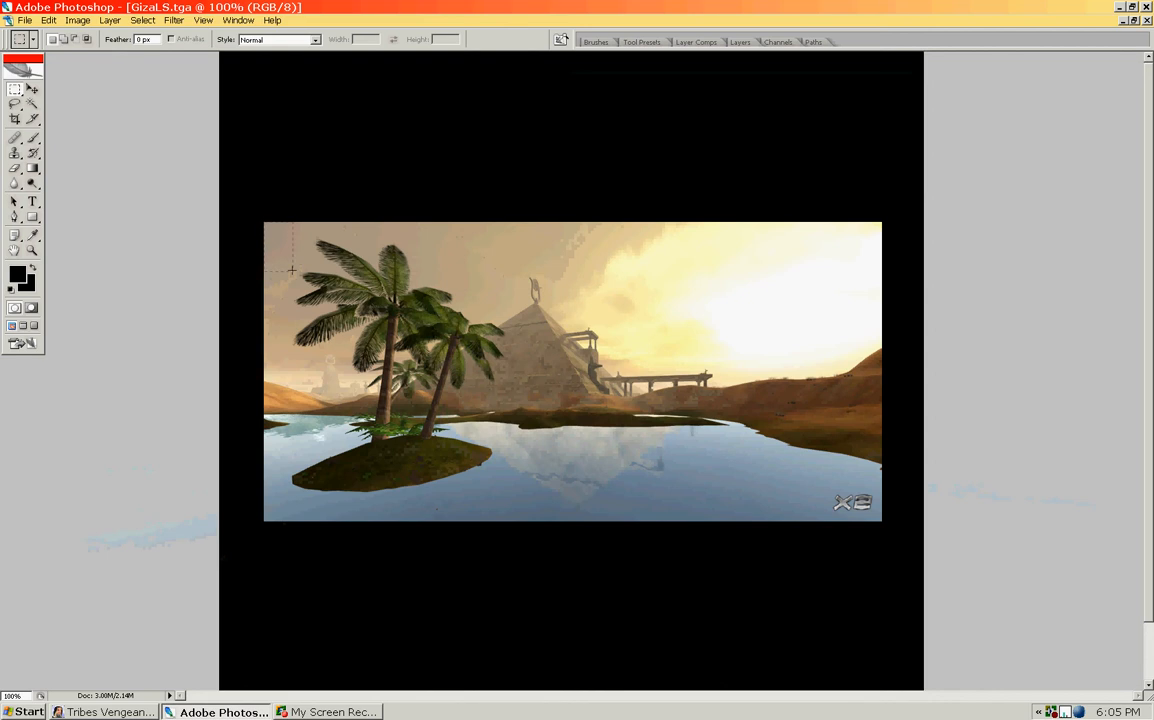
drag(264, 222, 883, 521)
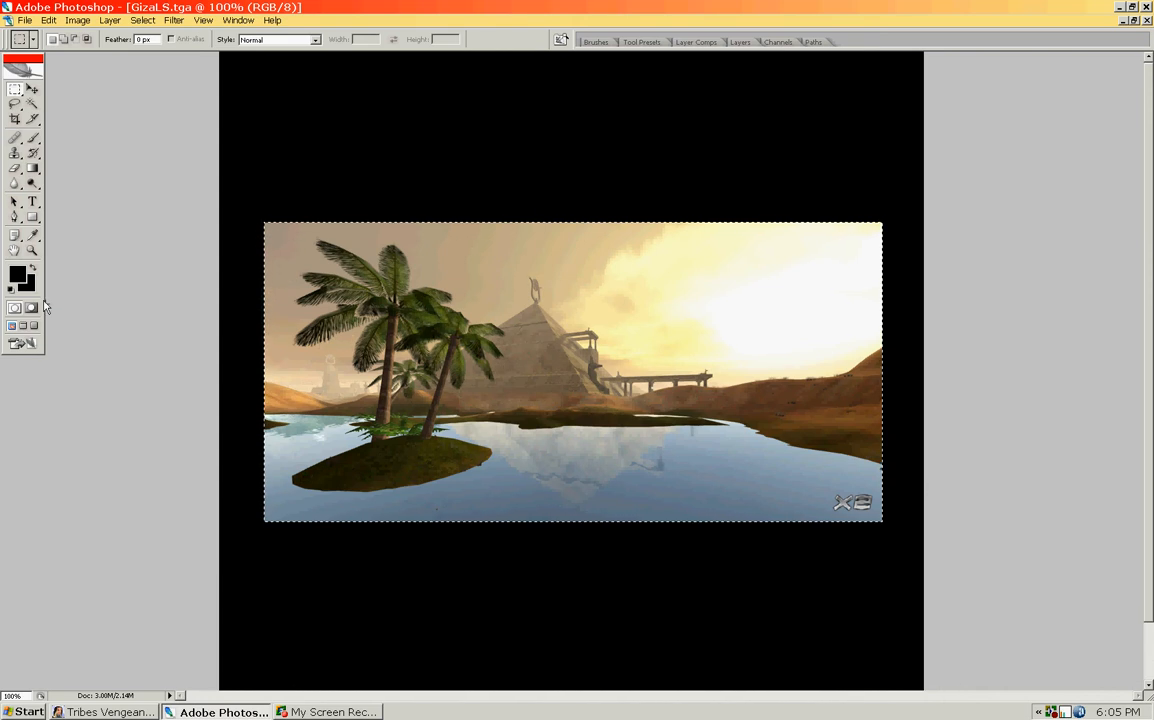
Set the foreground colour to pure white (ffffff) with 0% saturation.
click(20, 276)
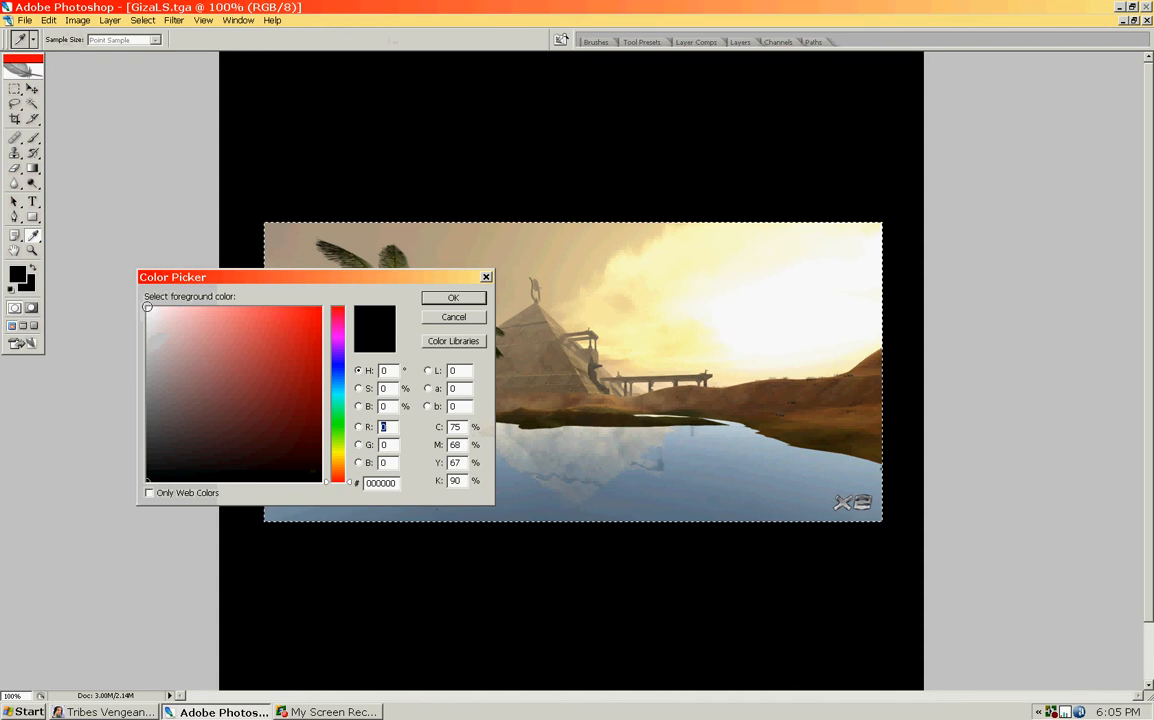
click(148, 310)
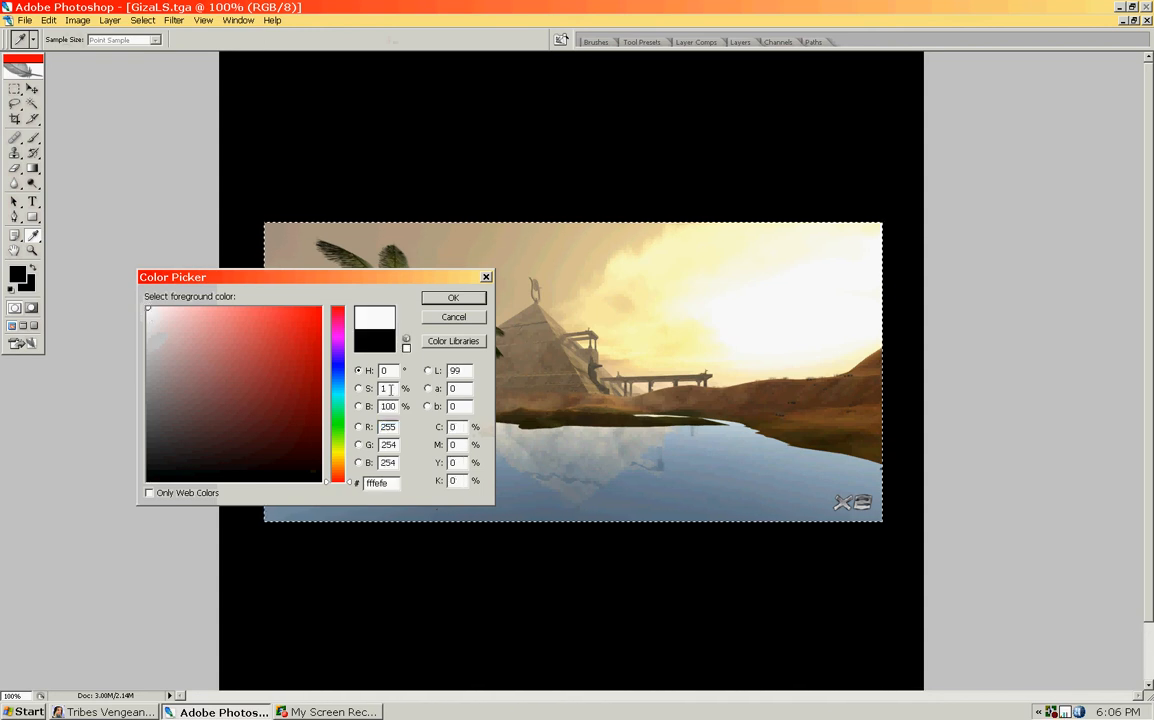
text(0)
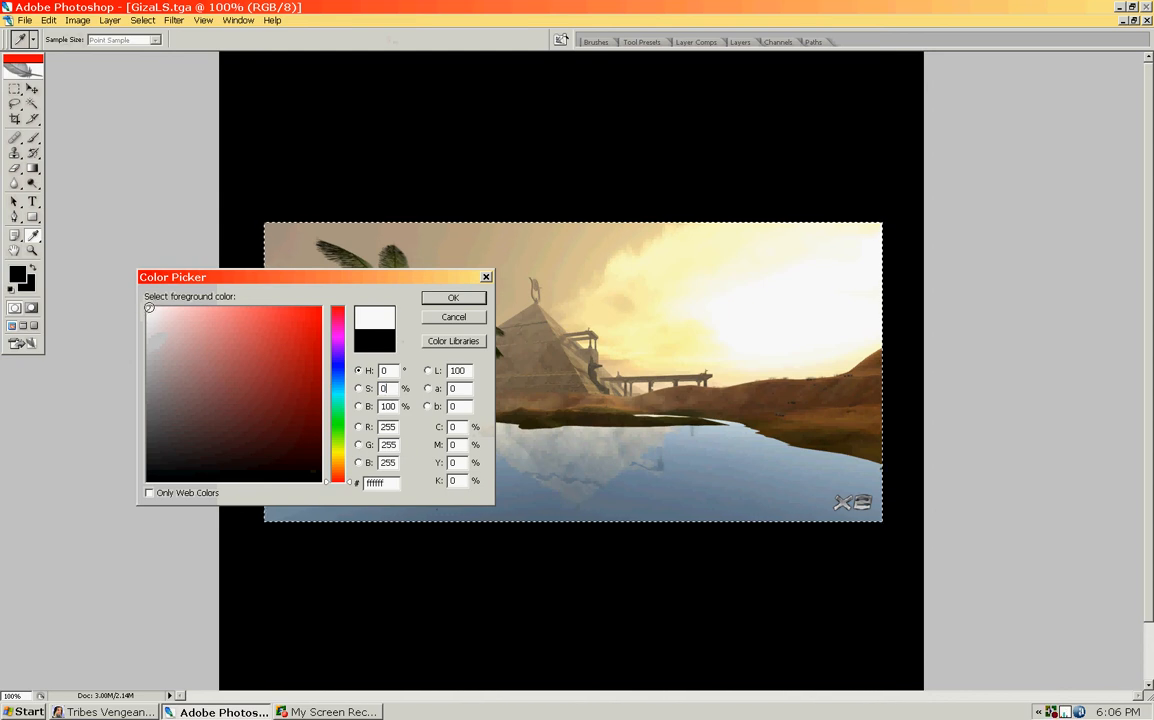
click(453, 297)
key(m)
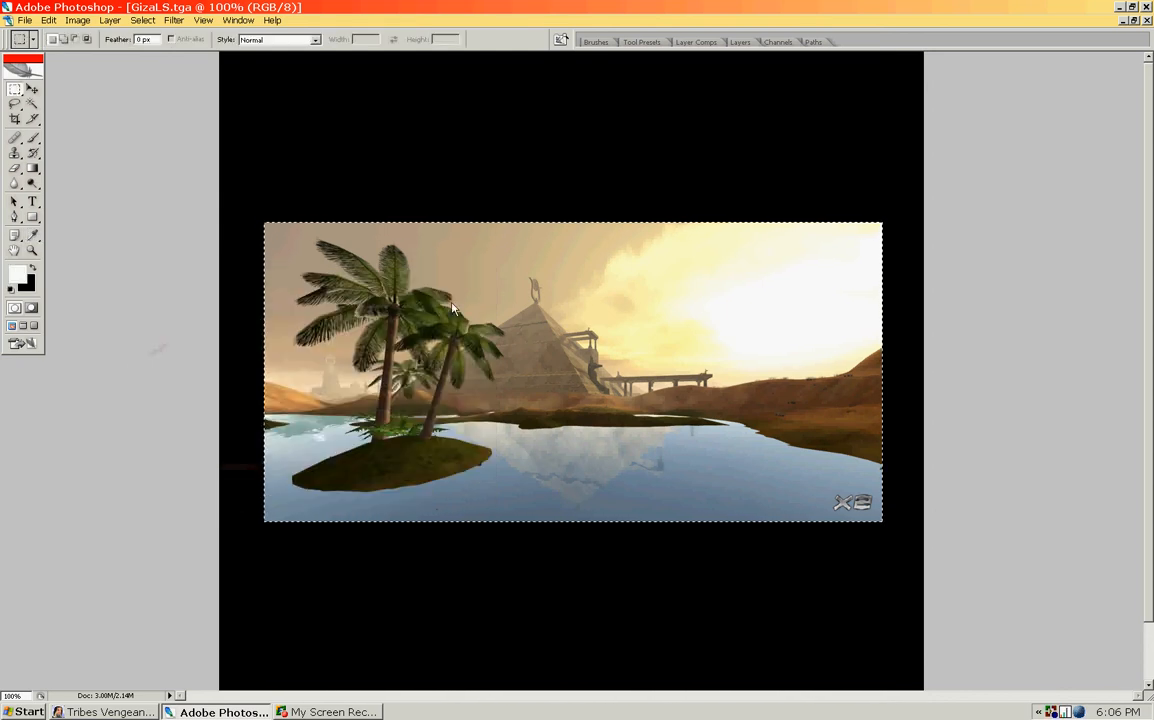
Paint the selected picture area entirely white with the Brush tool at size 93.
click(34, 139)
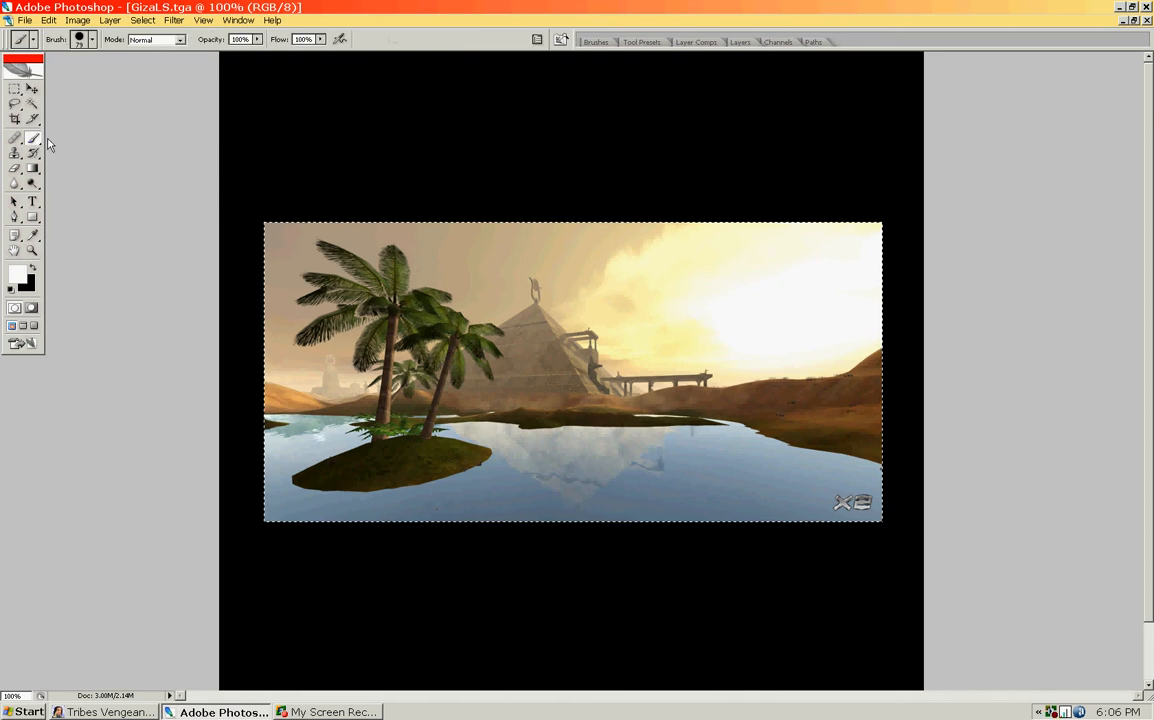
click(80, 39)
drag(72, 77, 76, 77)
key(Return)
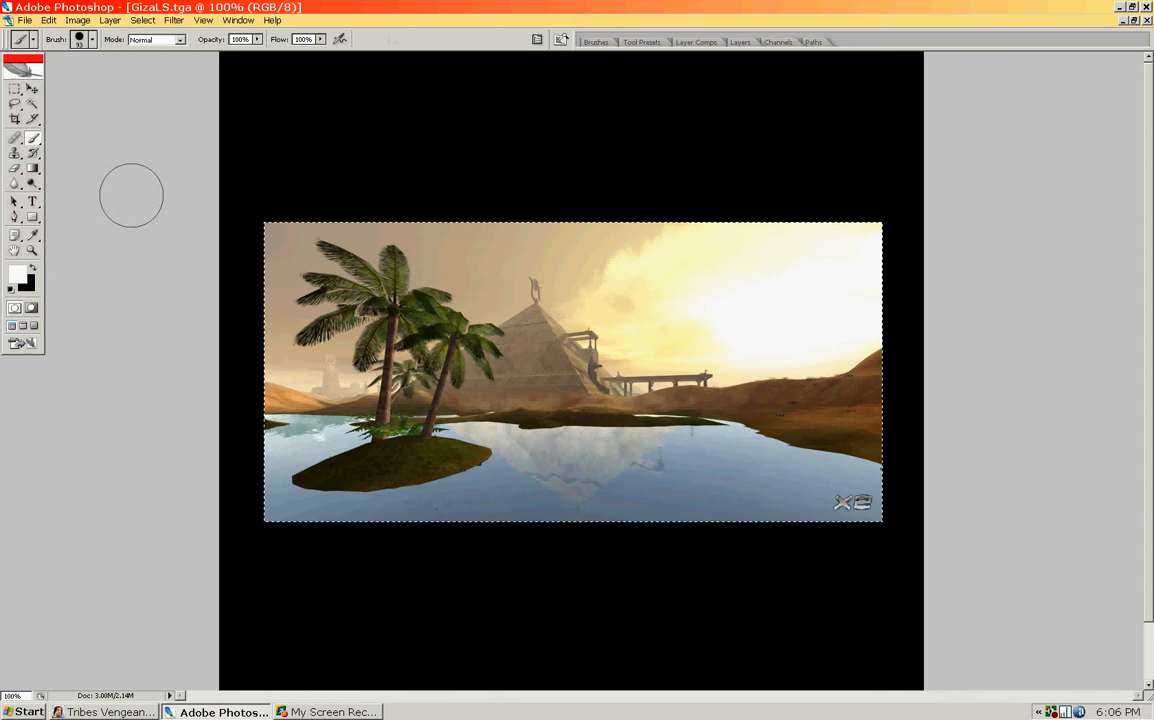
mouse_move(150, 274)
mouse_down()
mouse_move(438, 232)
mouse_move(523, 258)
mouse_move(930, 283)
mouse_move(585, 402)
mouse_move(330, 450)
mouse_move(1007, 546)
mouse_move(788, 551)
mouse_move(267, 483)
mouse_move(252, 330)
mouse_up()
mouse_move(989, 394)
mouse_down()
mouse_move(750, 377)
mouse_move(706, 286)
mouse_up()
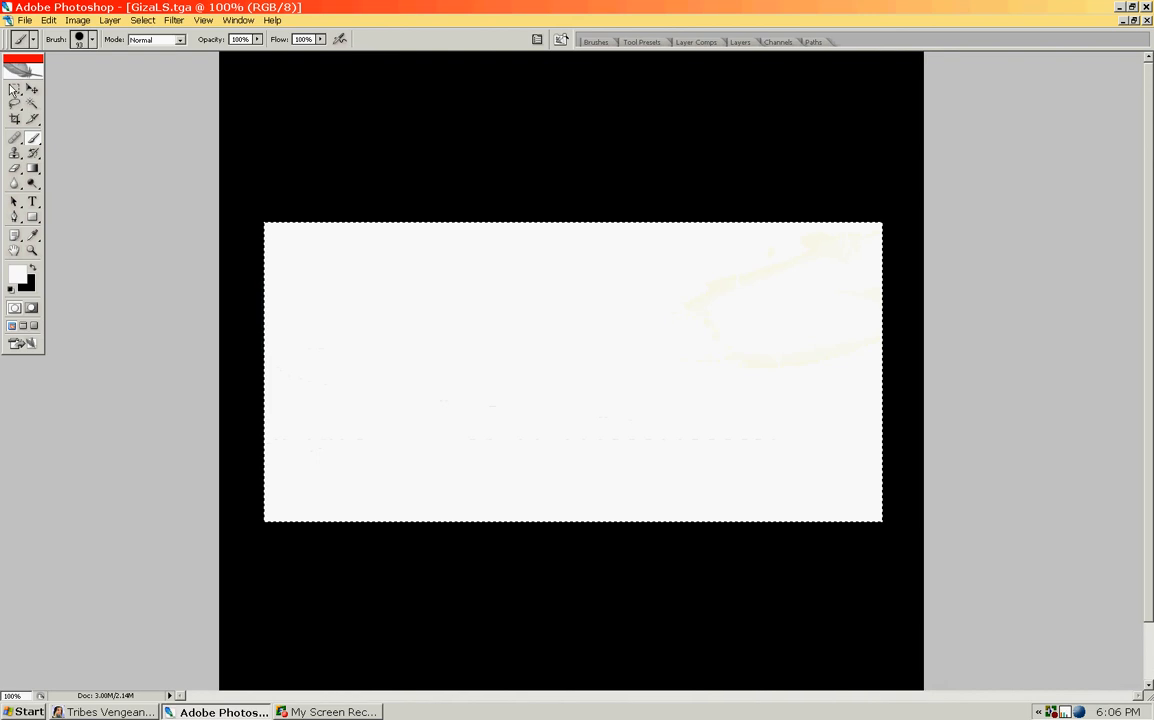
Deselect the white picture area and browse for a file to open in the Bin folder under Tribes Vengeance's Program folder.
click(32, 106)
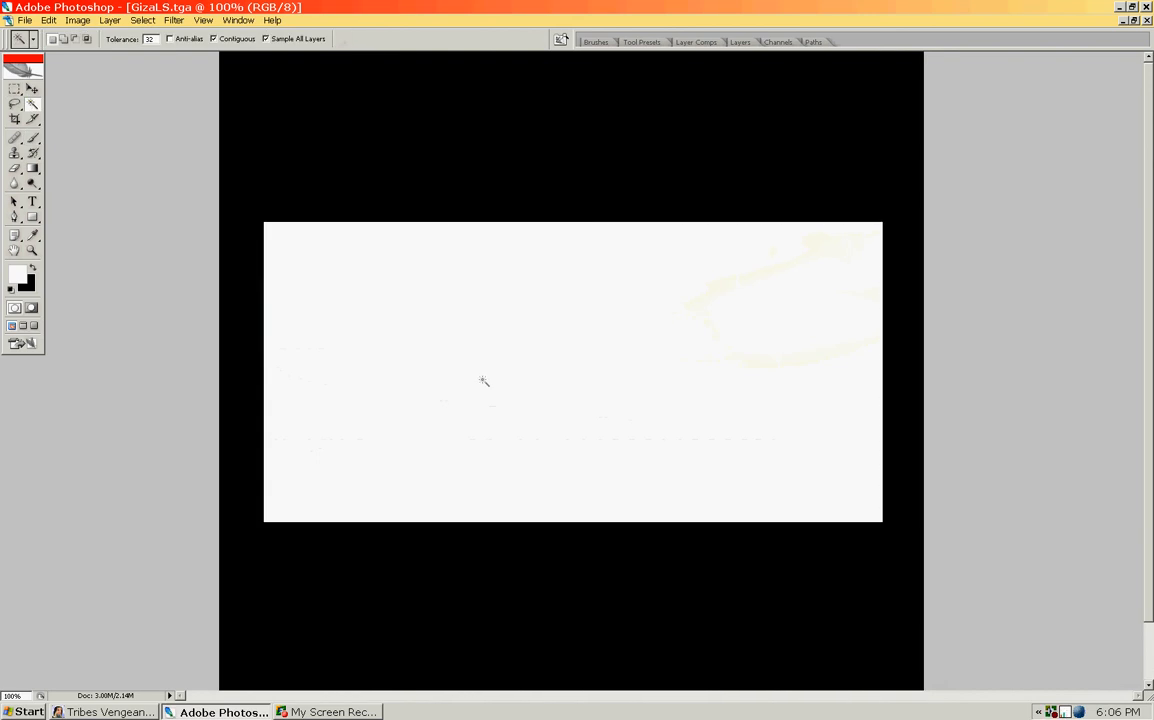
key(ctrl+d)
click(25, 21)
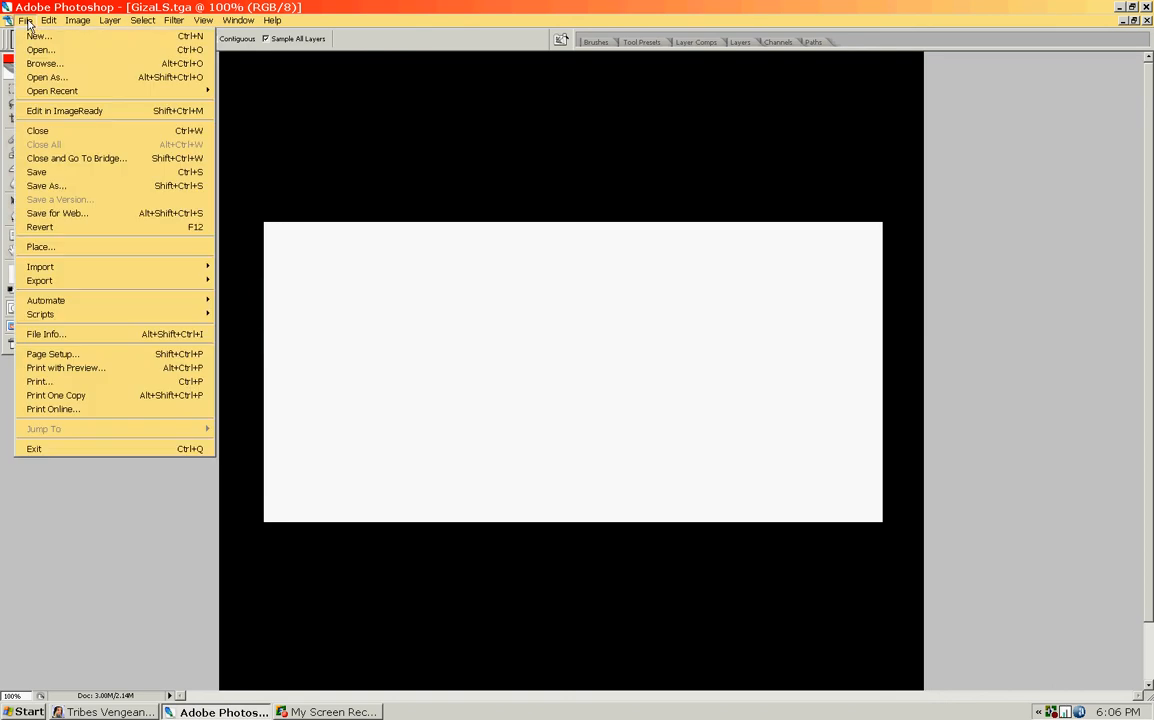
click(40, 50)
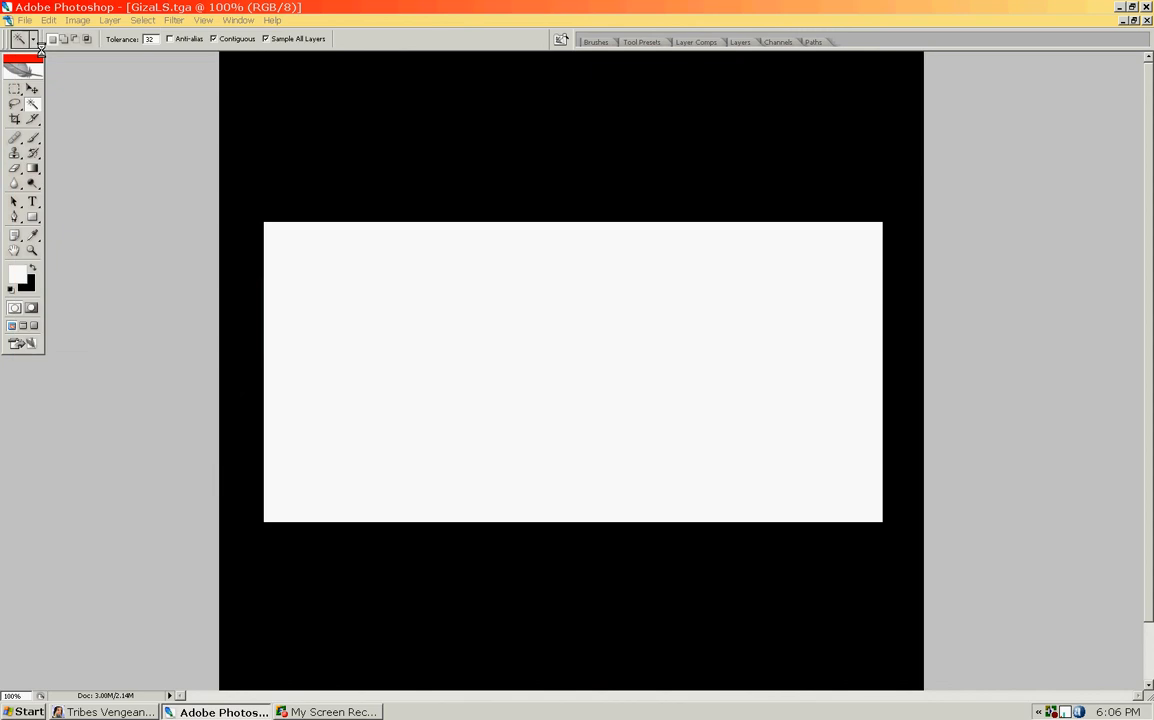
scroll(703, 455, down, 1)
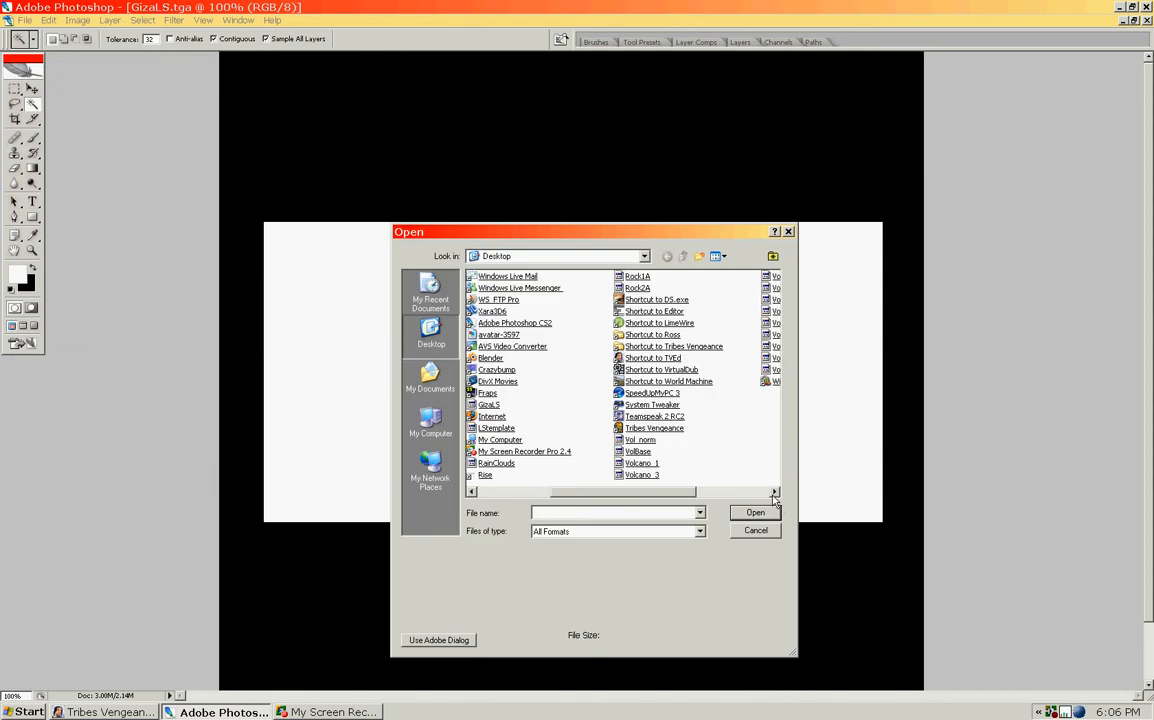
double_click(645, 347)
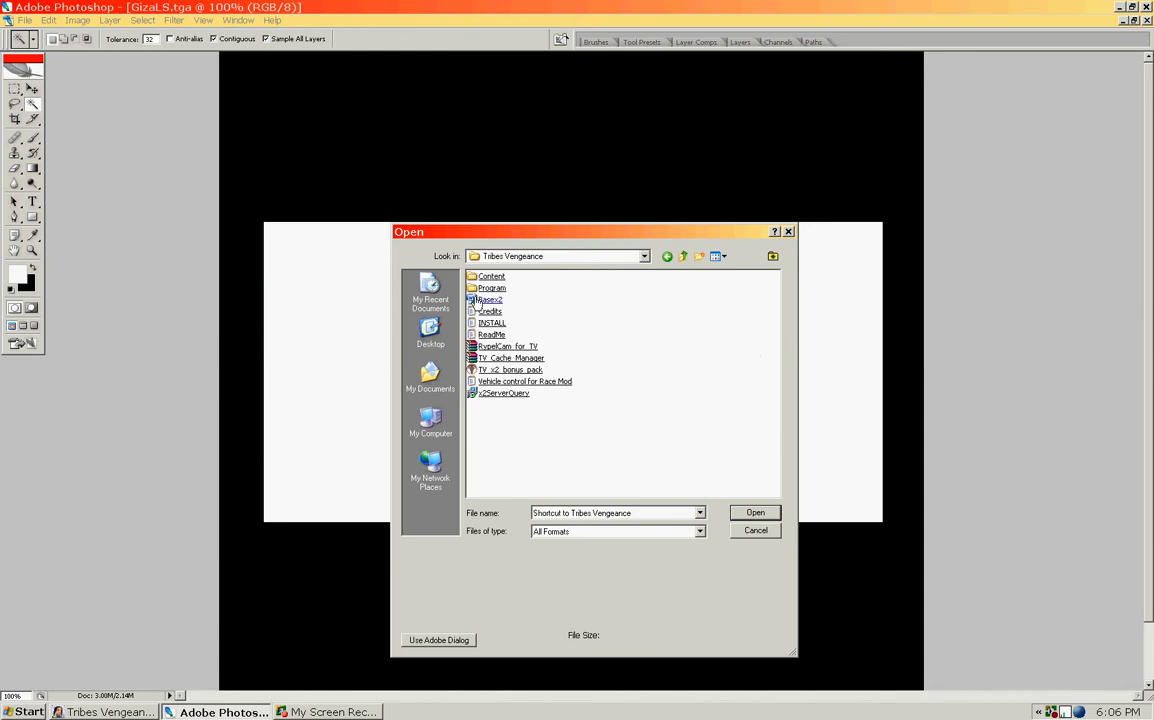
click(493, 290)
double_click(493, 289)
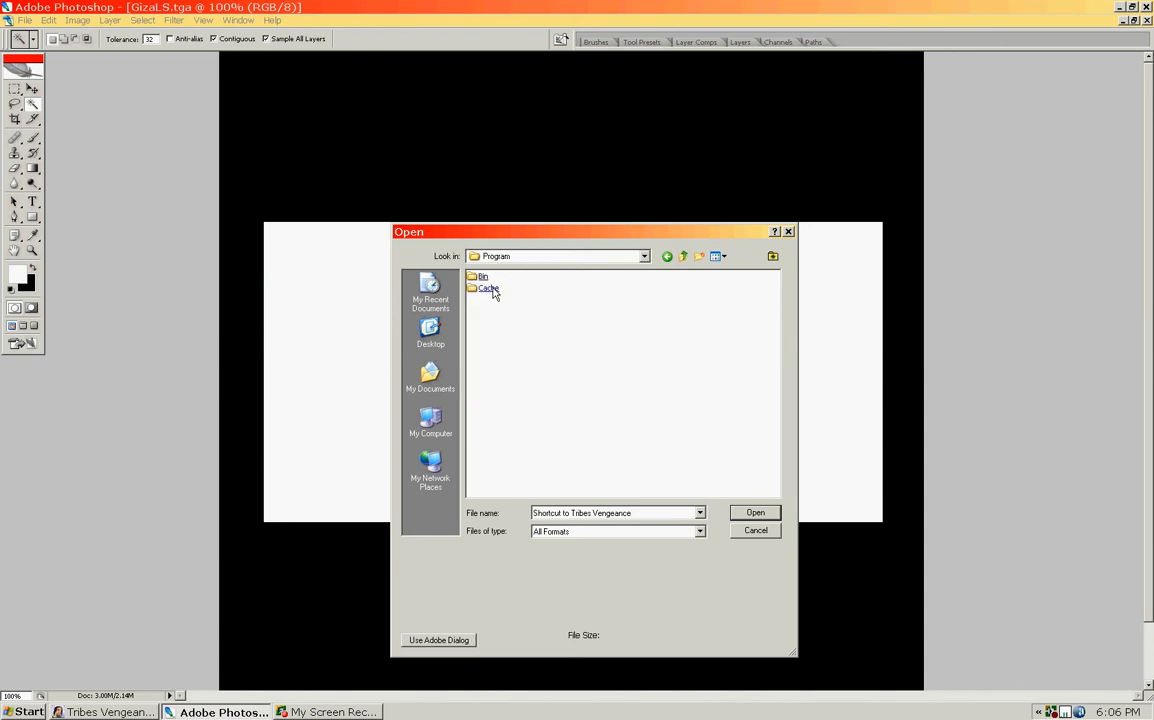
click(483, 278)
double_click(483, 278)
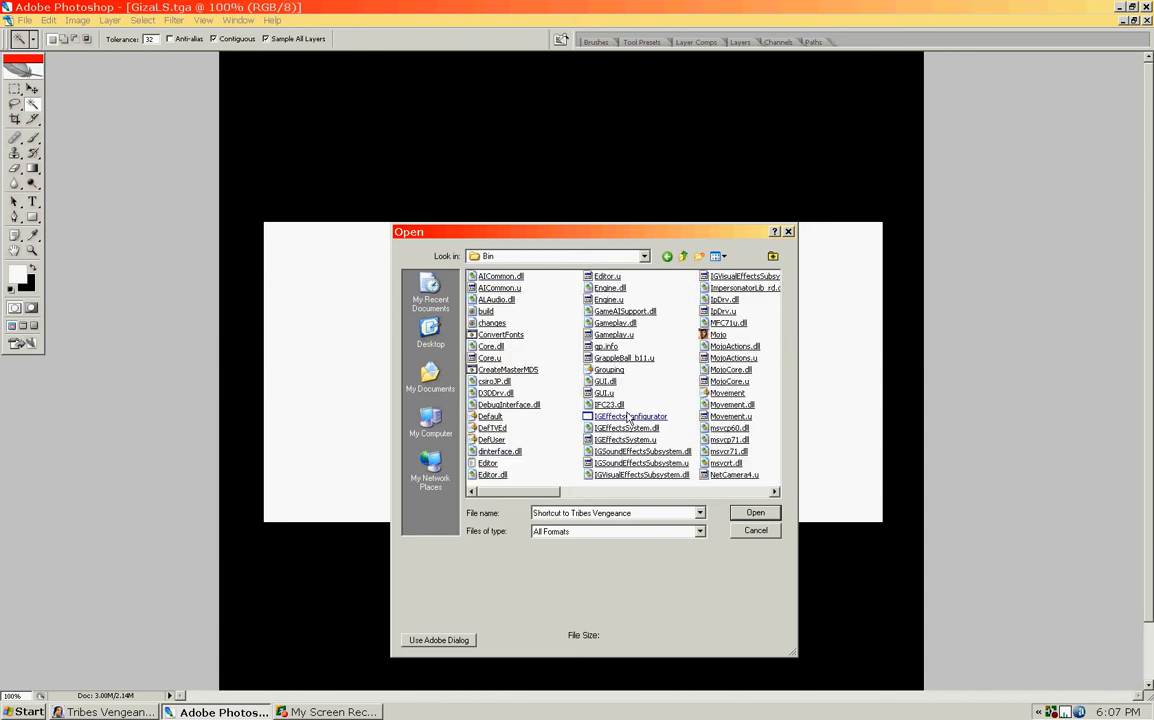
Find the Shot00000 screenshot in the Bin folder and open it.
scroll(705, 400, right, 10)
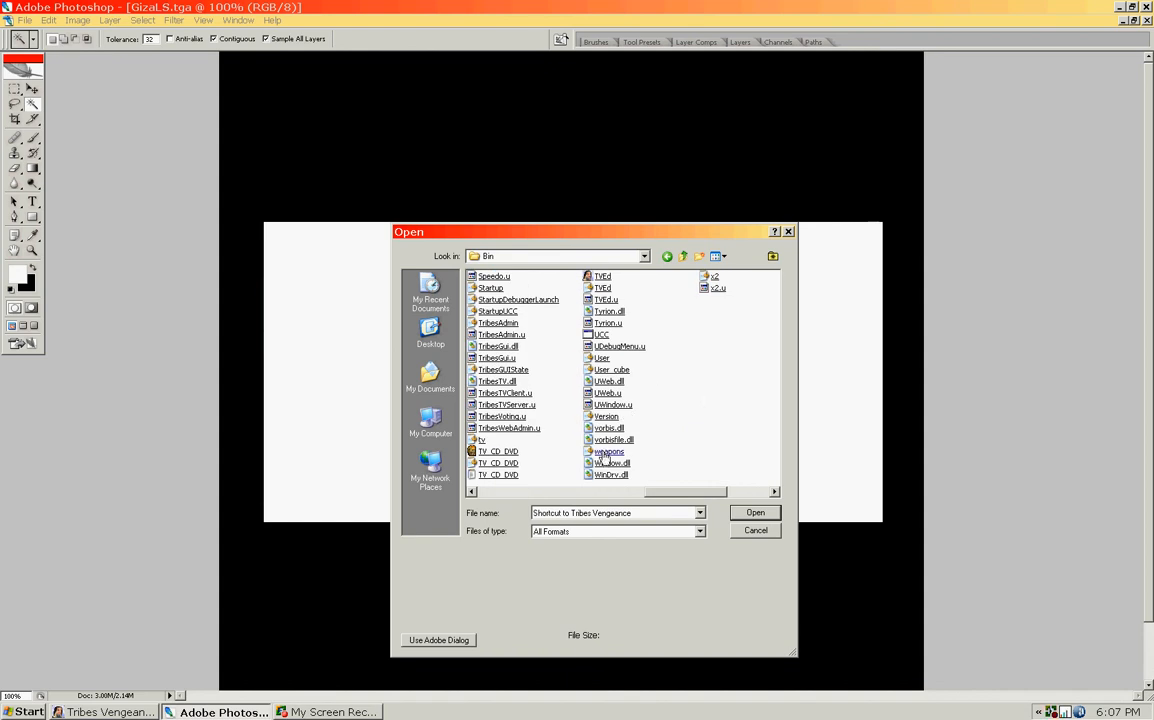
scroll(550, 453, left, 3)
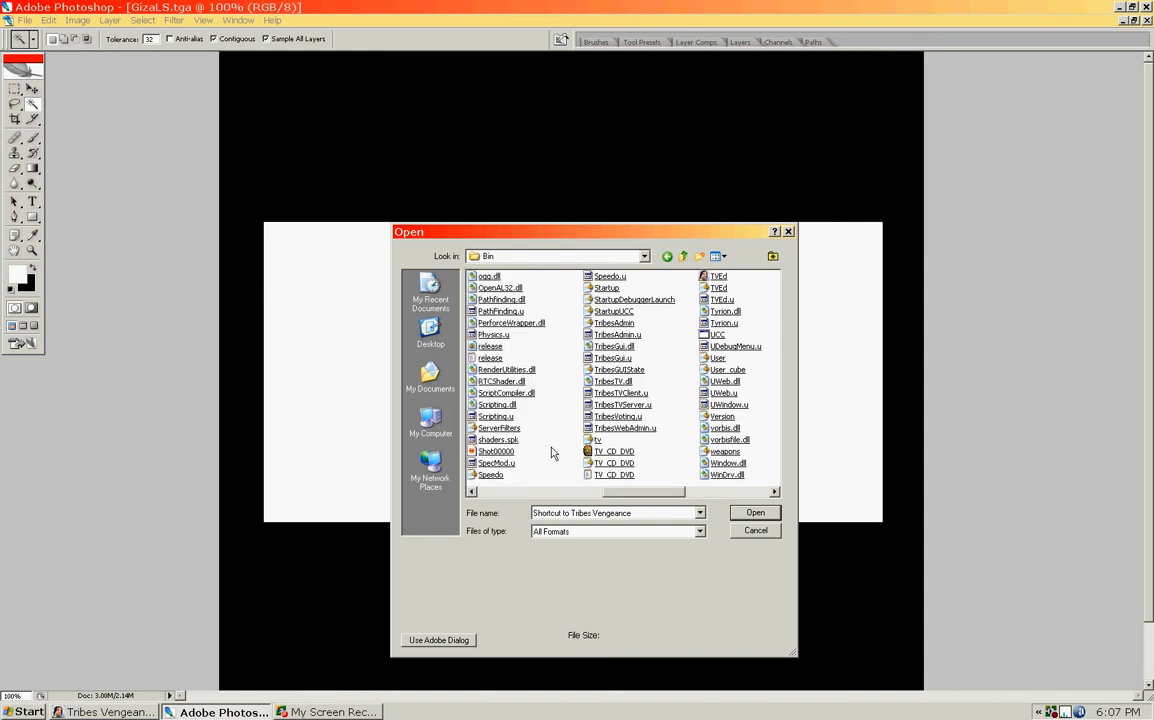
click(492, 452)
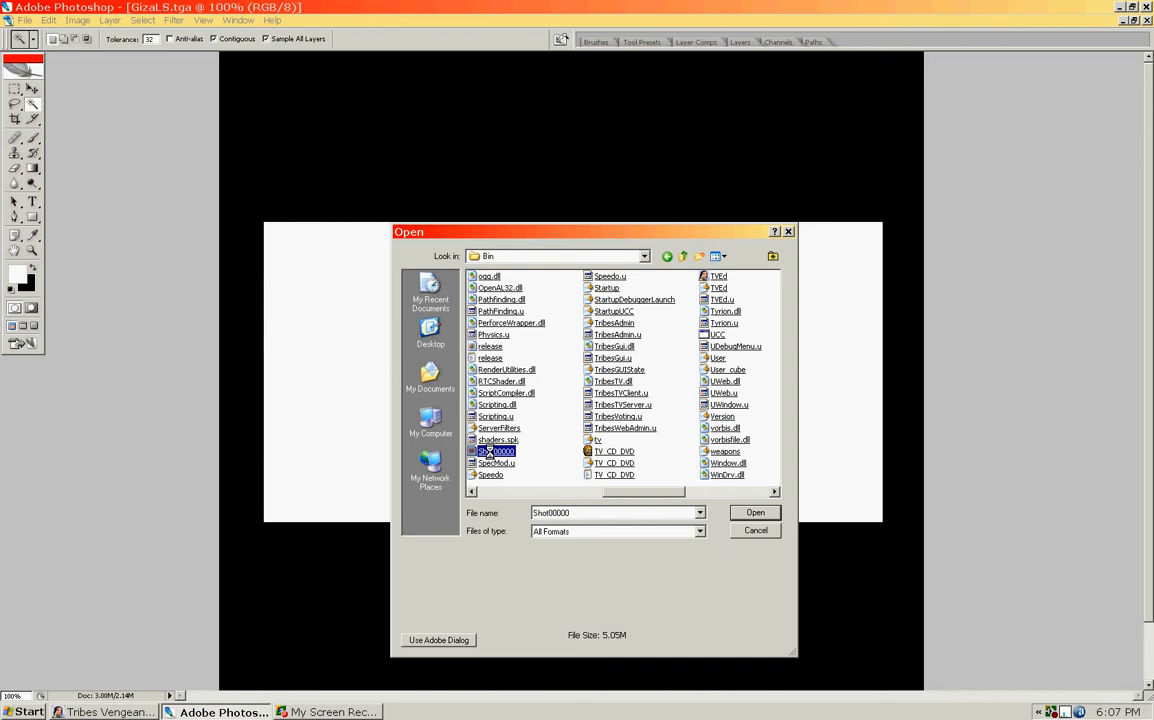
right_click(489, 453)
click(520, 543)
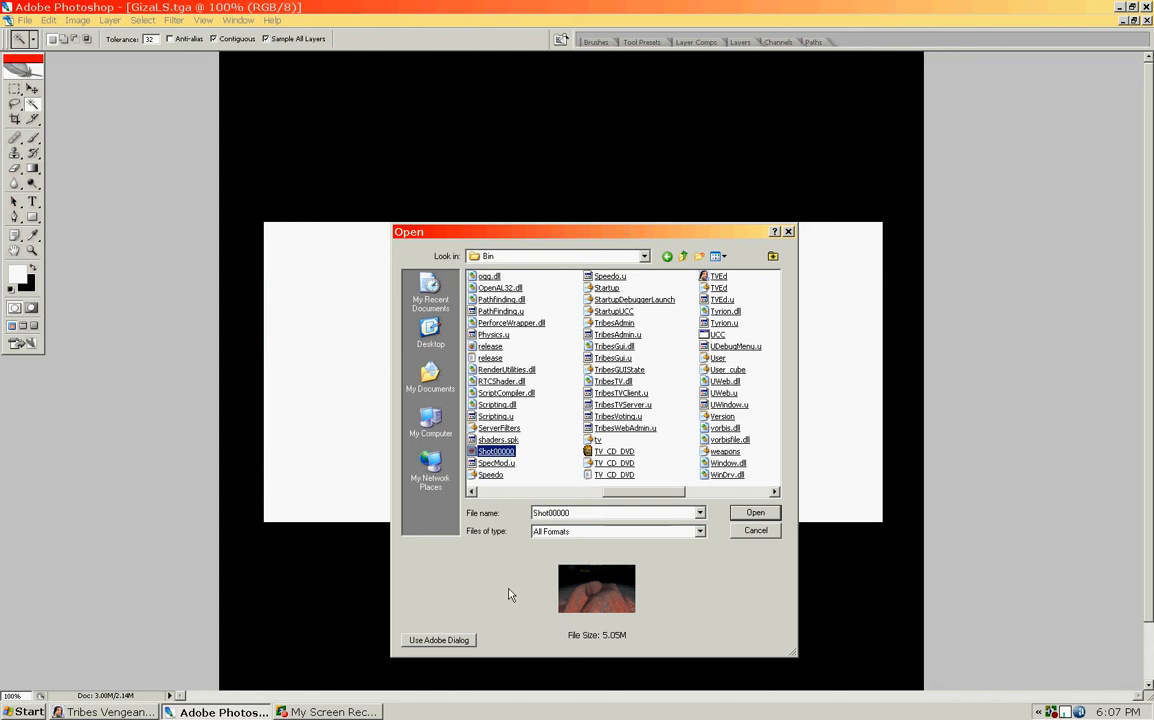
click(755, 512)
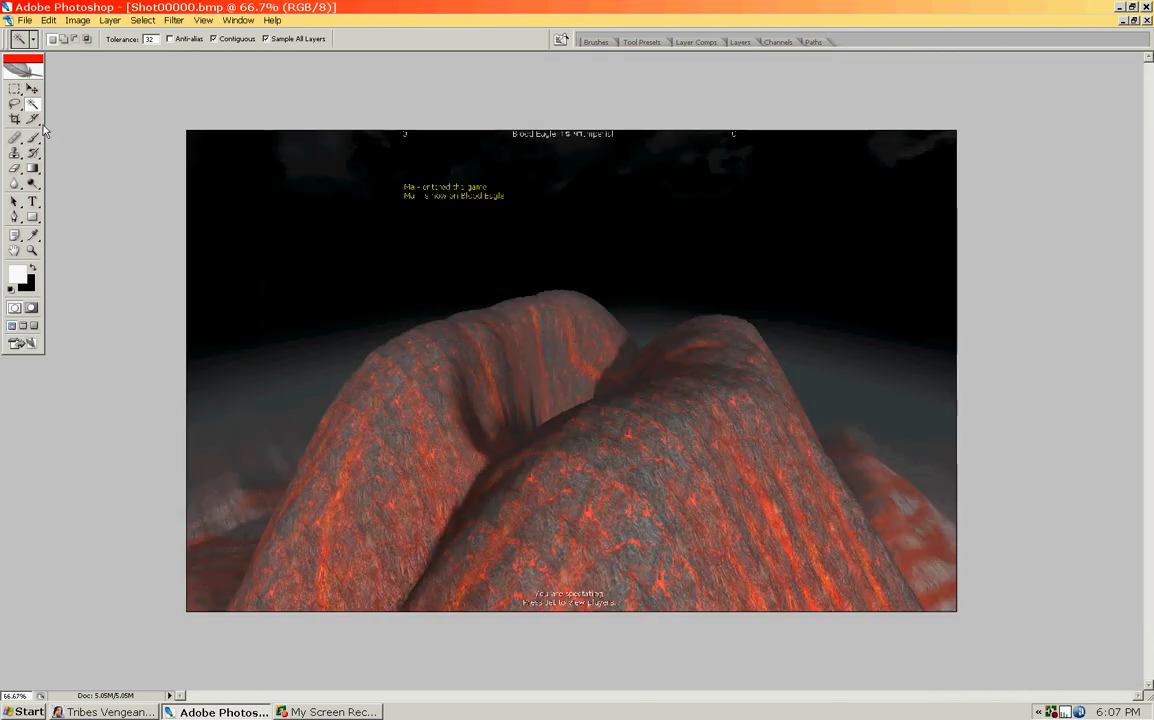
Select the entire Shot00000 image with a rectangular marquee, copy it and close its document.
click(14, 89)
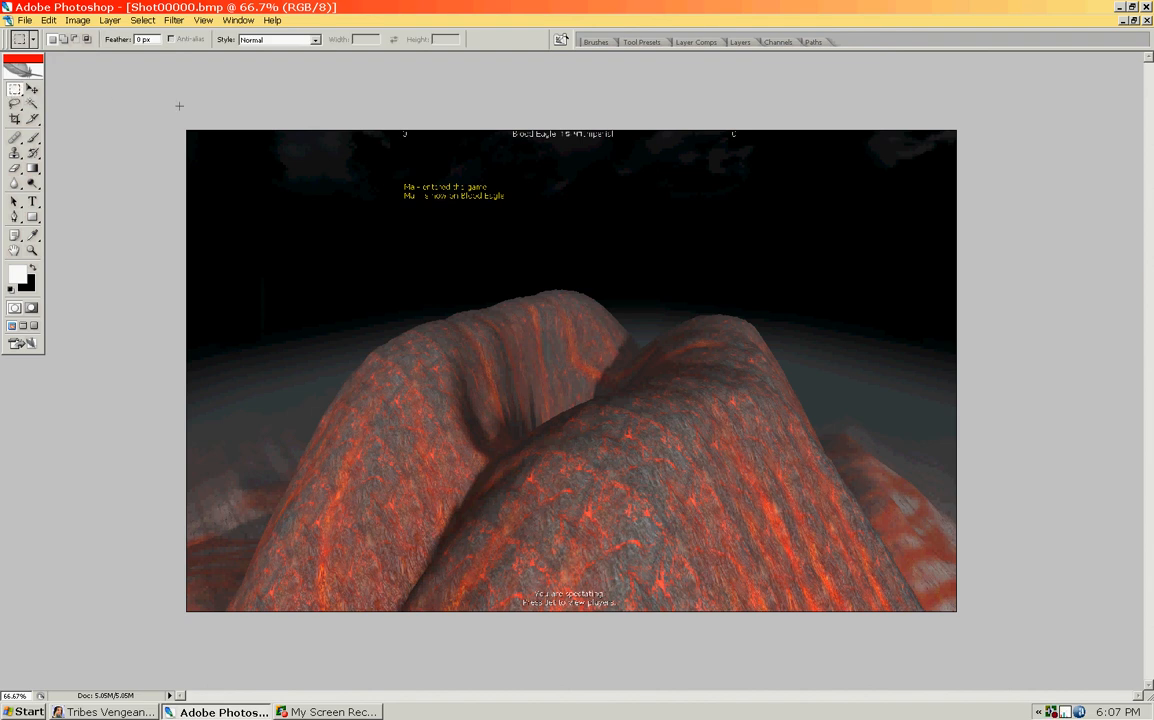
drag(177, 105, 1035, 688)
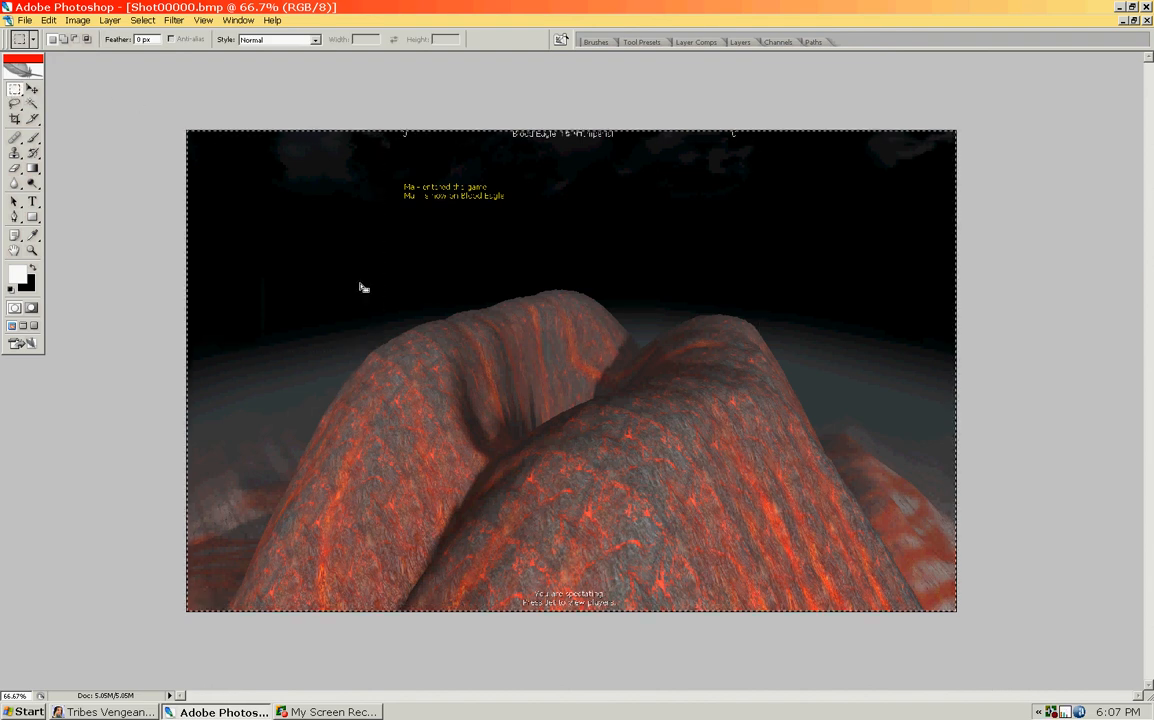
click(48, 20)
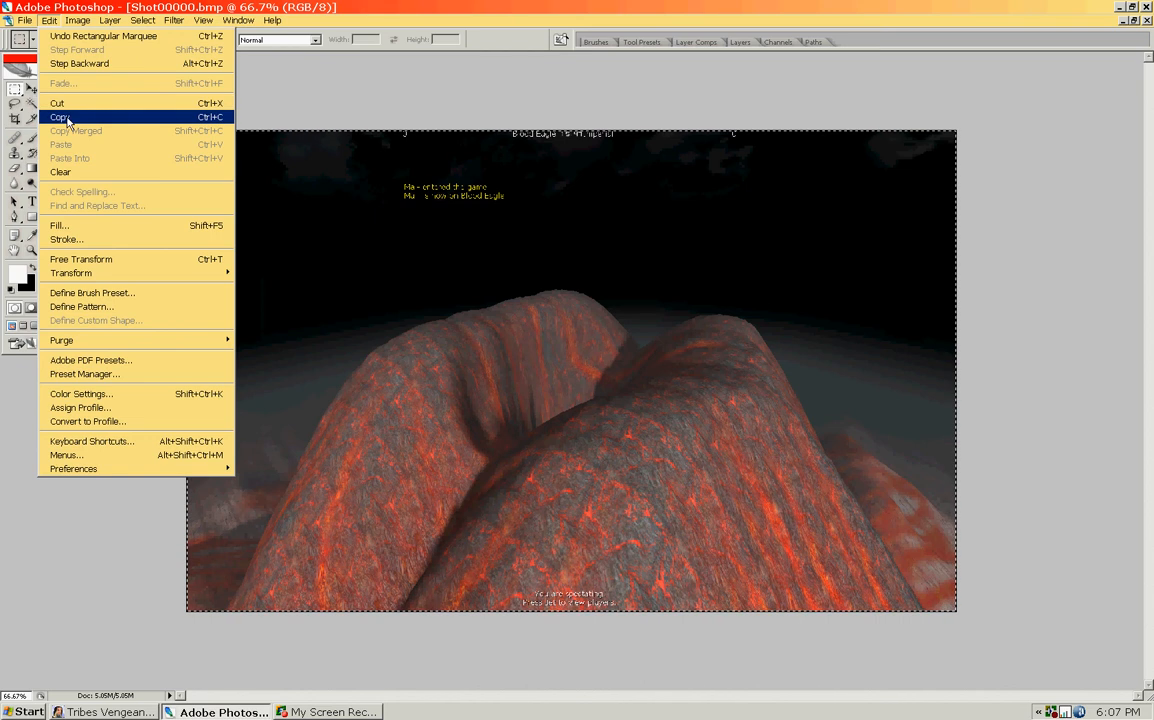
click(57, 103)
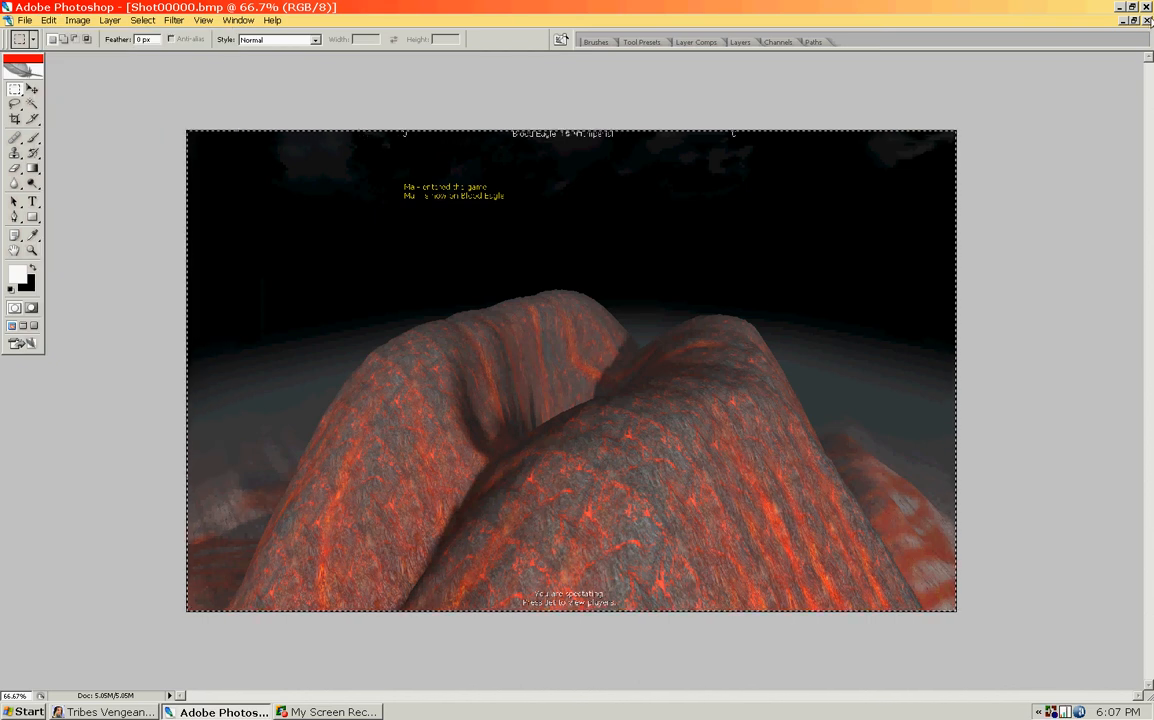
click(1147, 20)
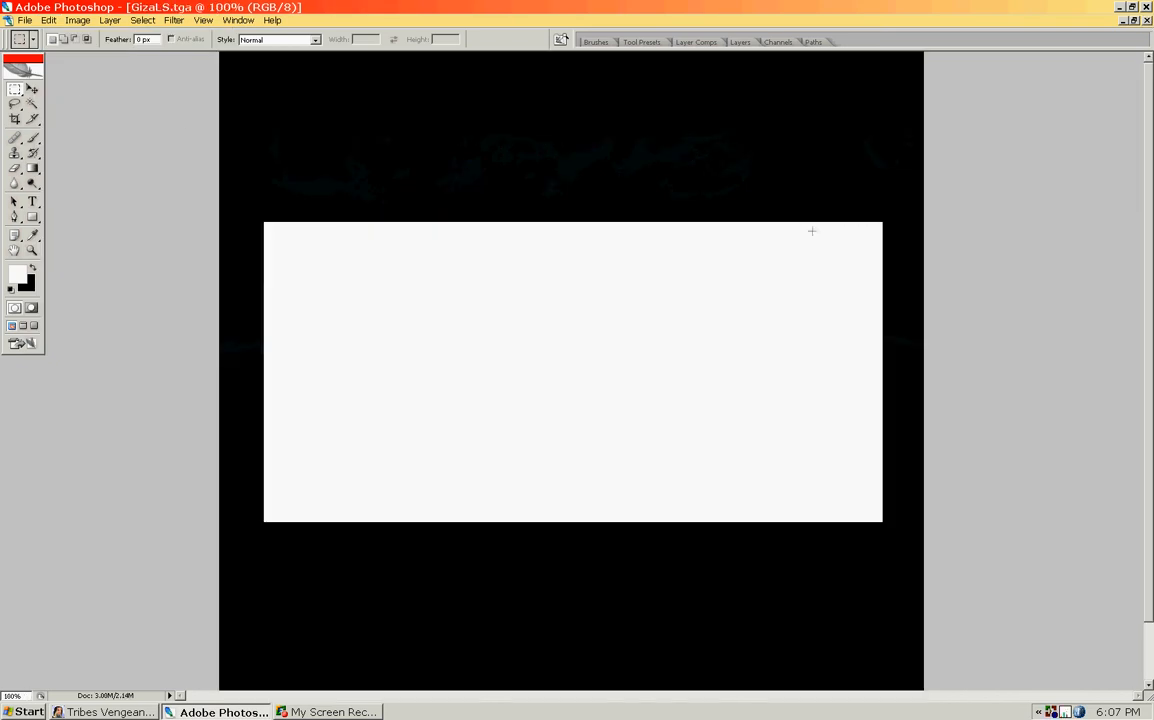
Select the white picture area of GizaLS with the Magic Wand and use Paste Into to place the copied screenshot inside it.
click(32, 104)
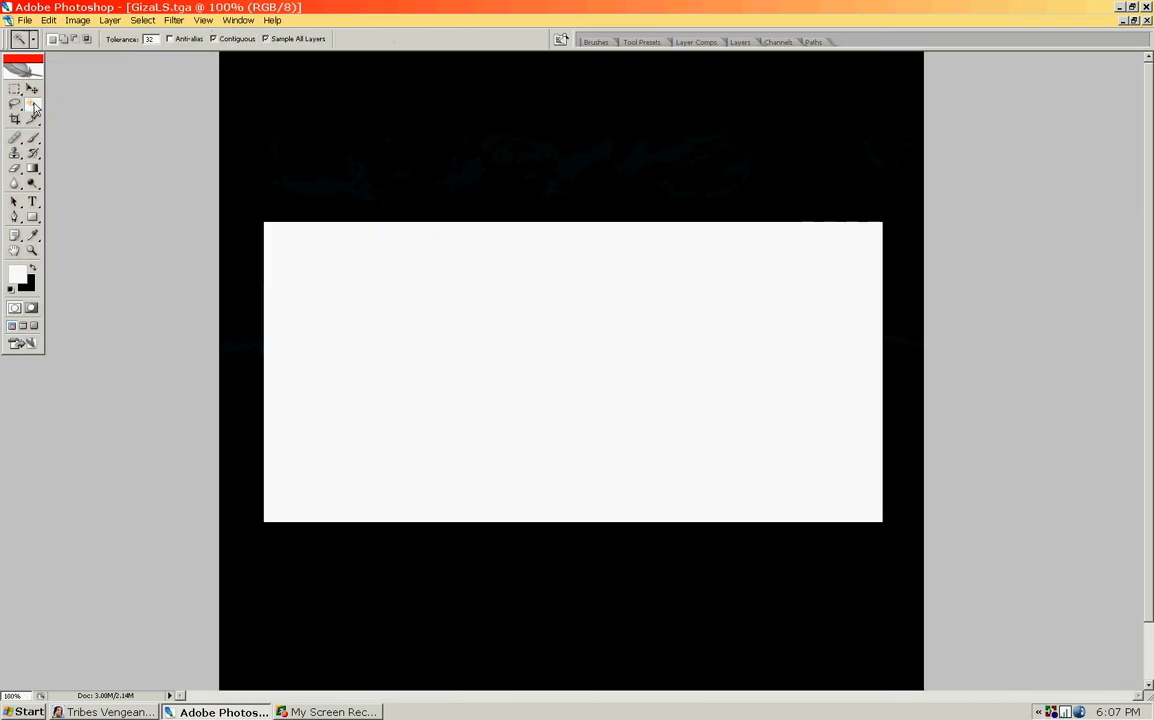
click(312, 268)
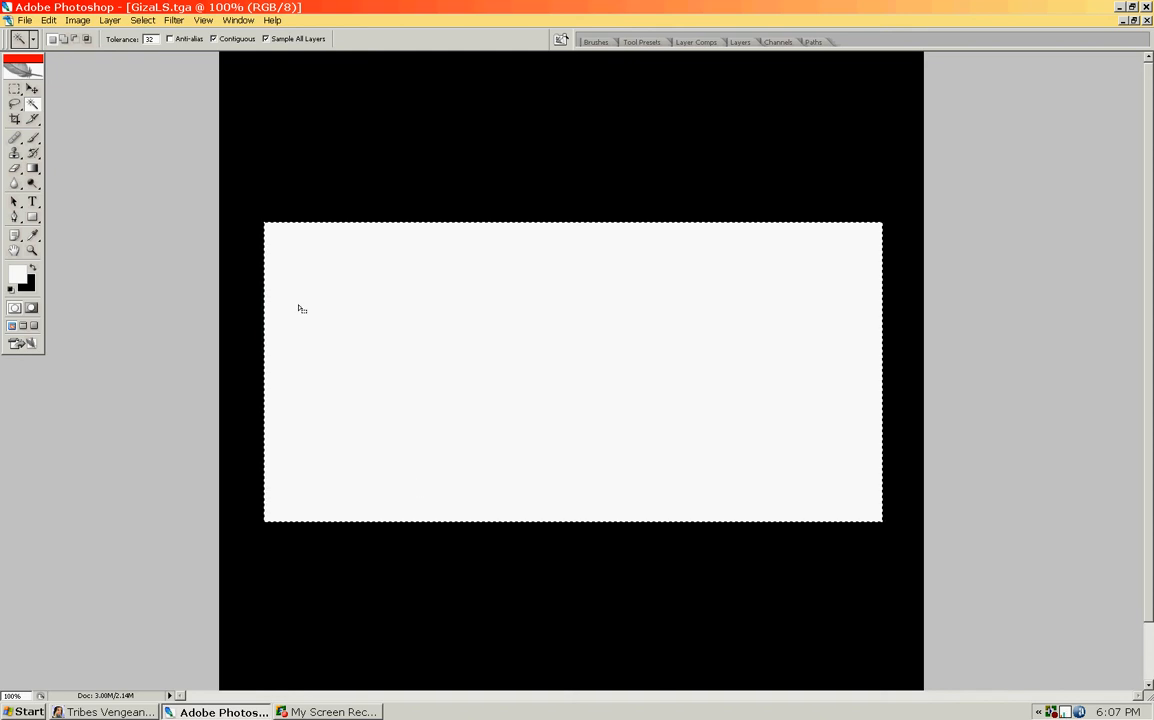
click(48, 20)
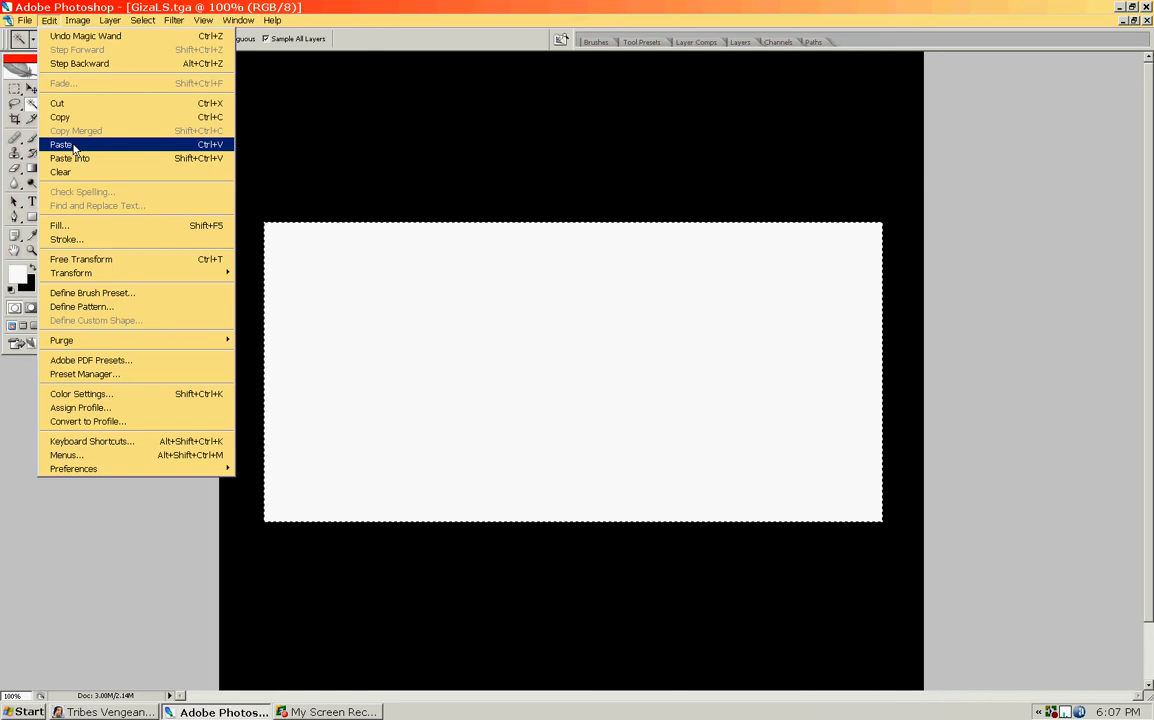
click(72, 159)
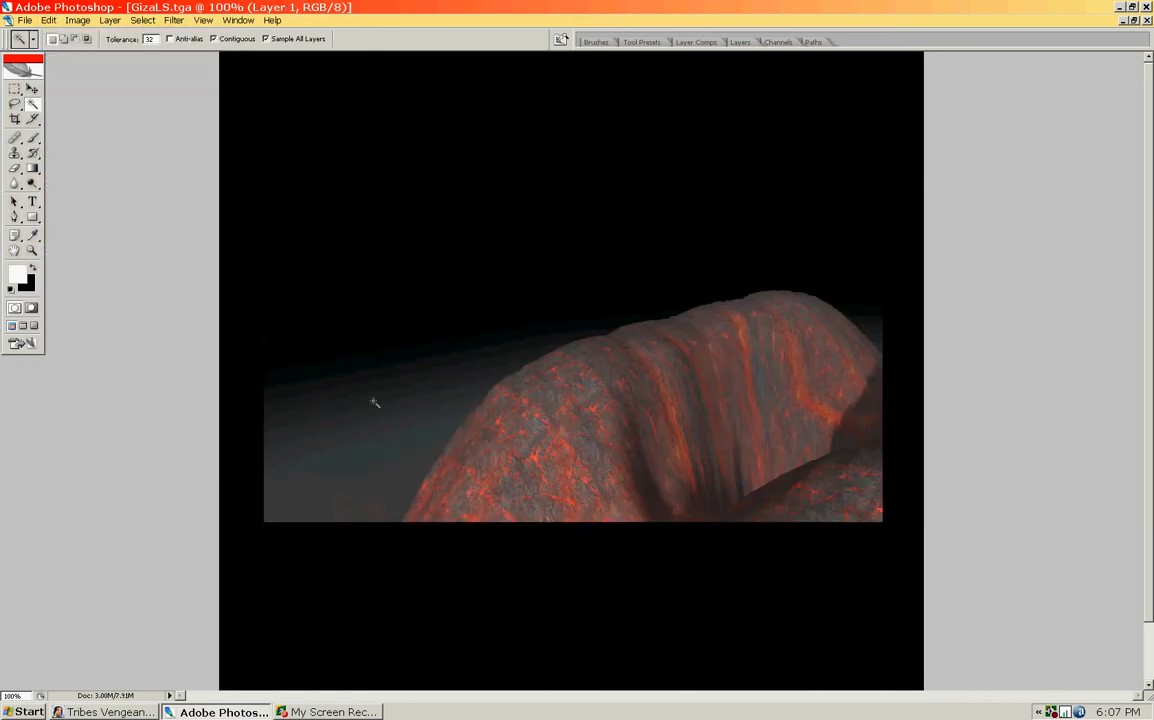
Scale the pasted screenshot with Free Transform to about 56.4% width and 58.3% height, fitting it around the picture area.
key(ctrl+minus)
key(ctrl+minus)
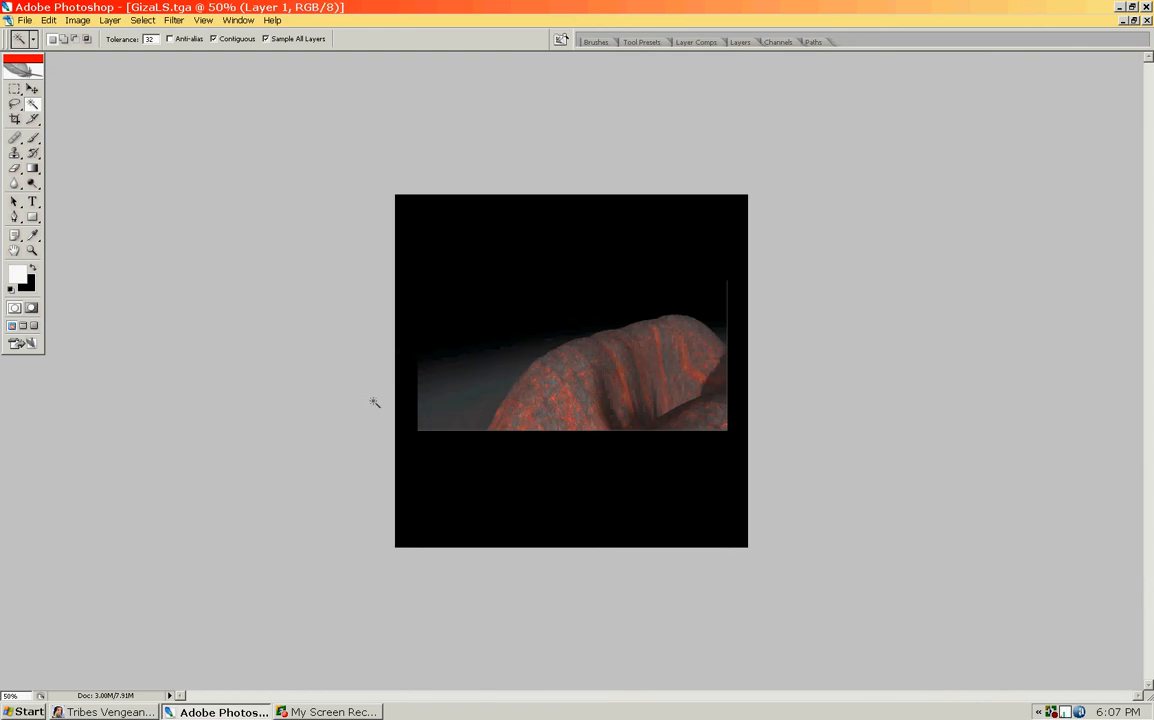
click(49, 21)
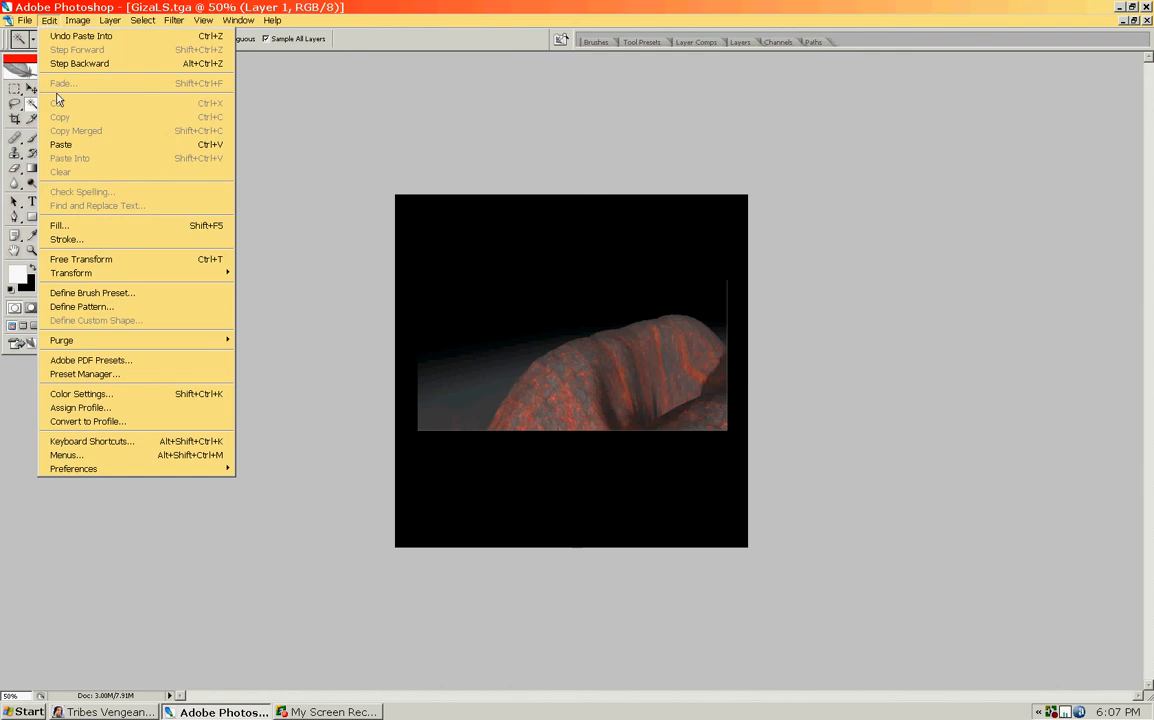
click(89, 260)
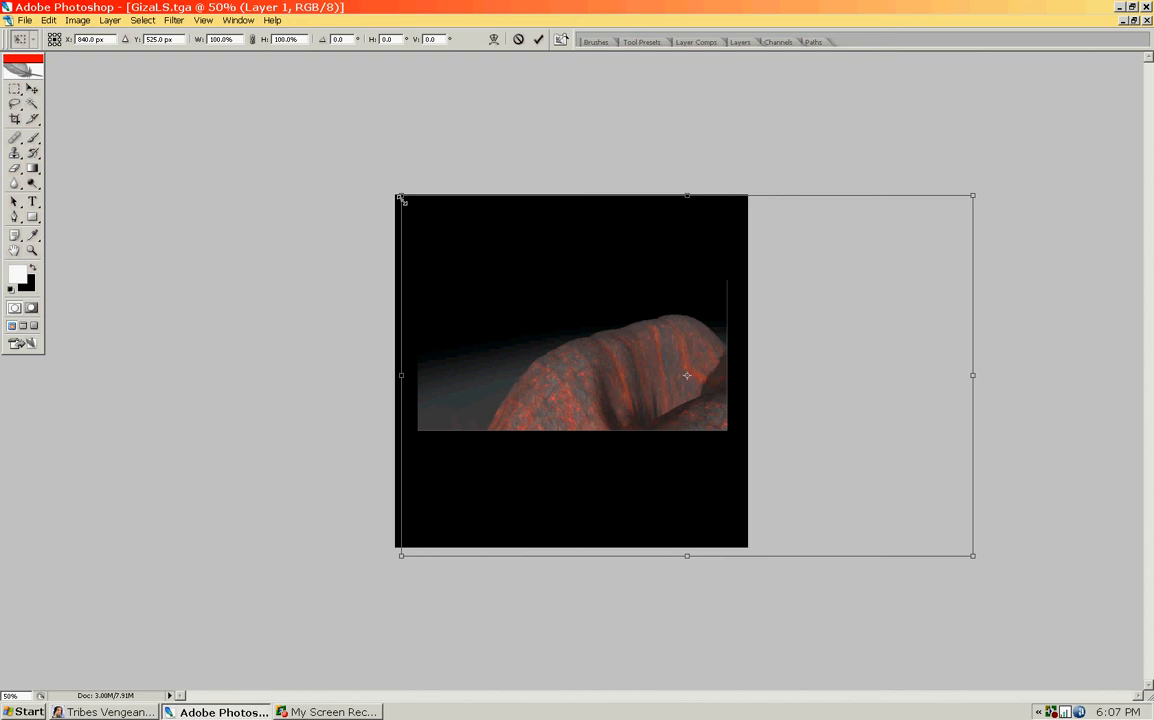
drag(396, 195, 410, 228)
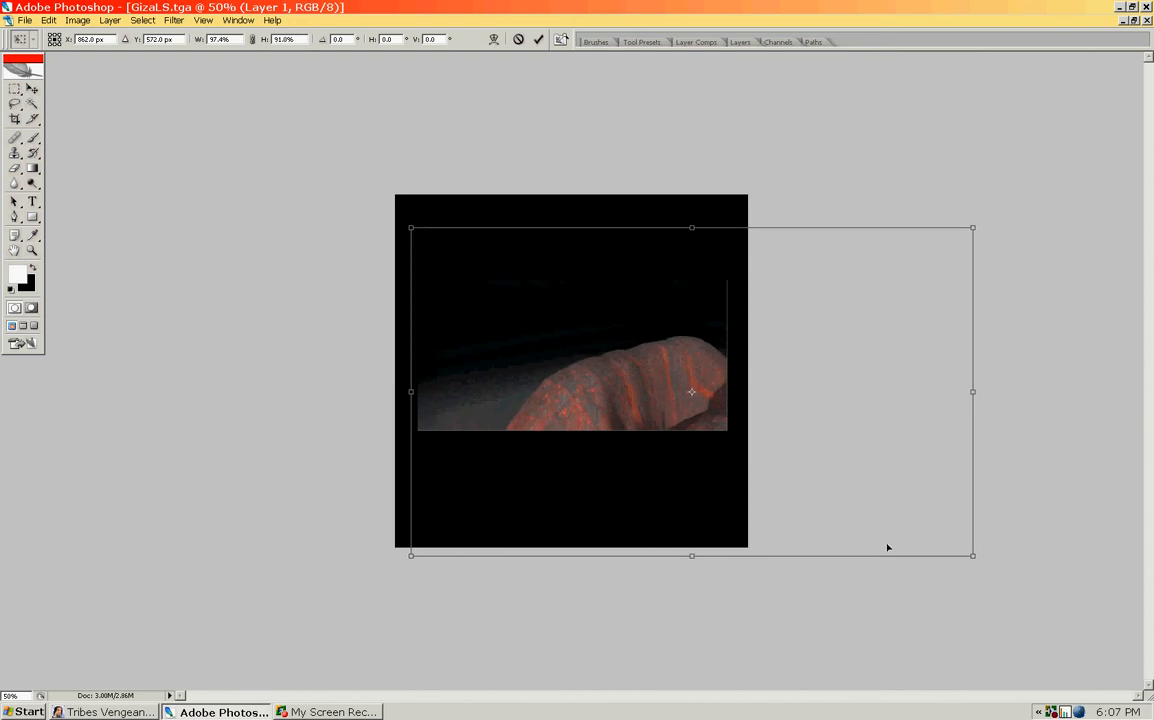
drag(971, 553, 739, 436)
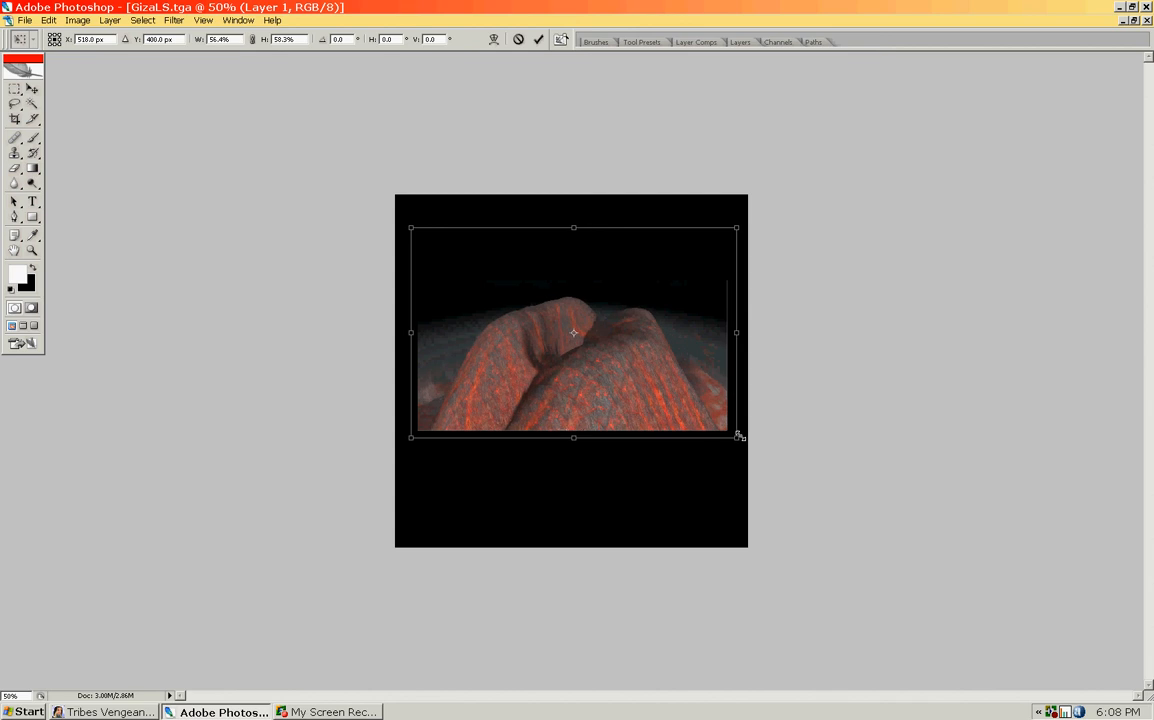
key(ctrl+alt+0)
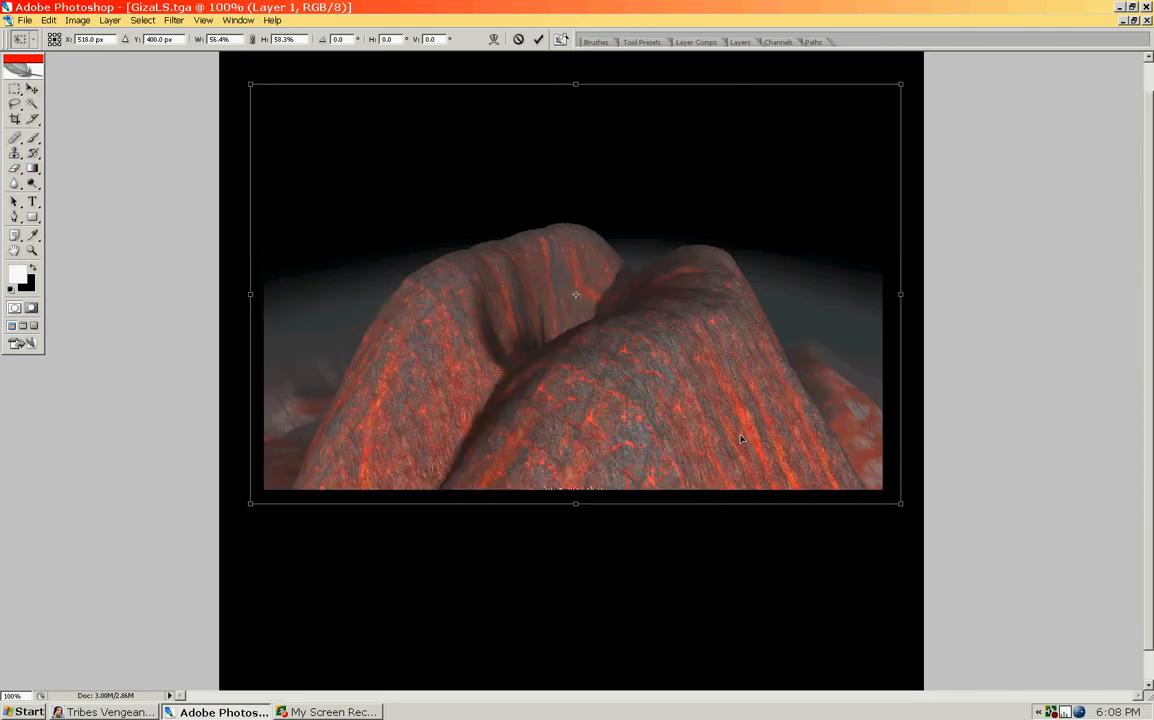
Stretch the screenshot's lower edge downward to about 59.7% height and apply the transformation.
scroll(357, 228, up, 1)
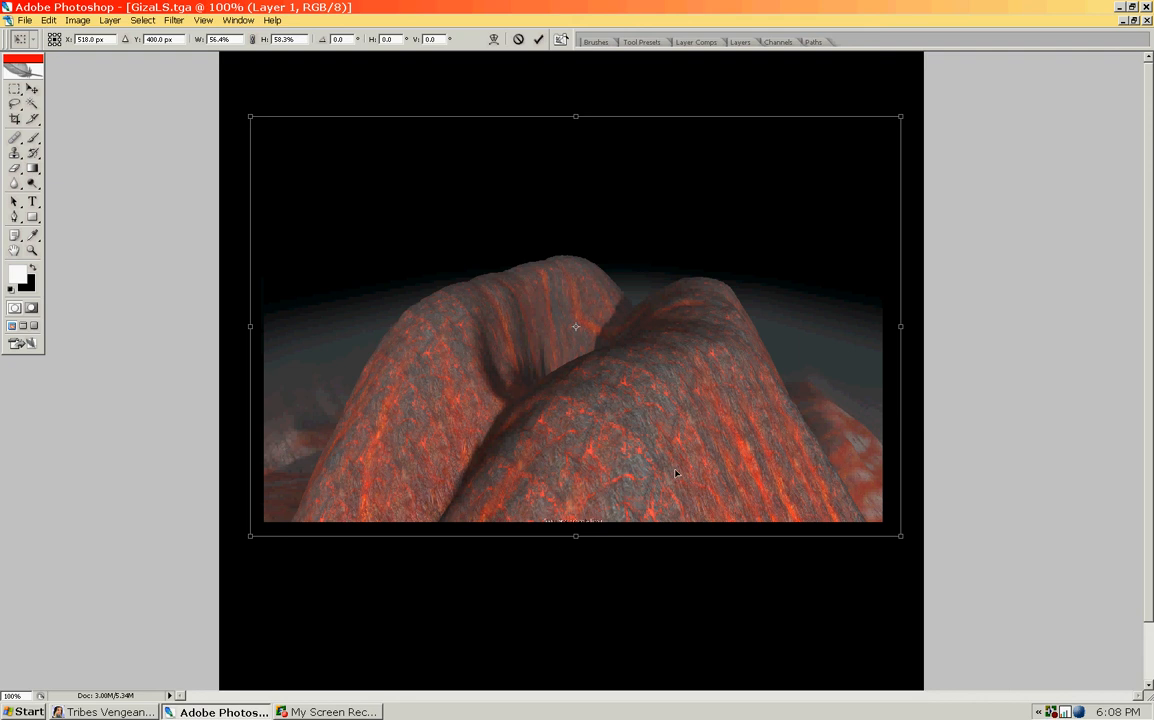
drag(576, 536, 576, 546)
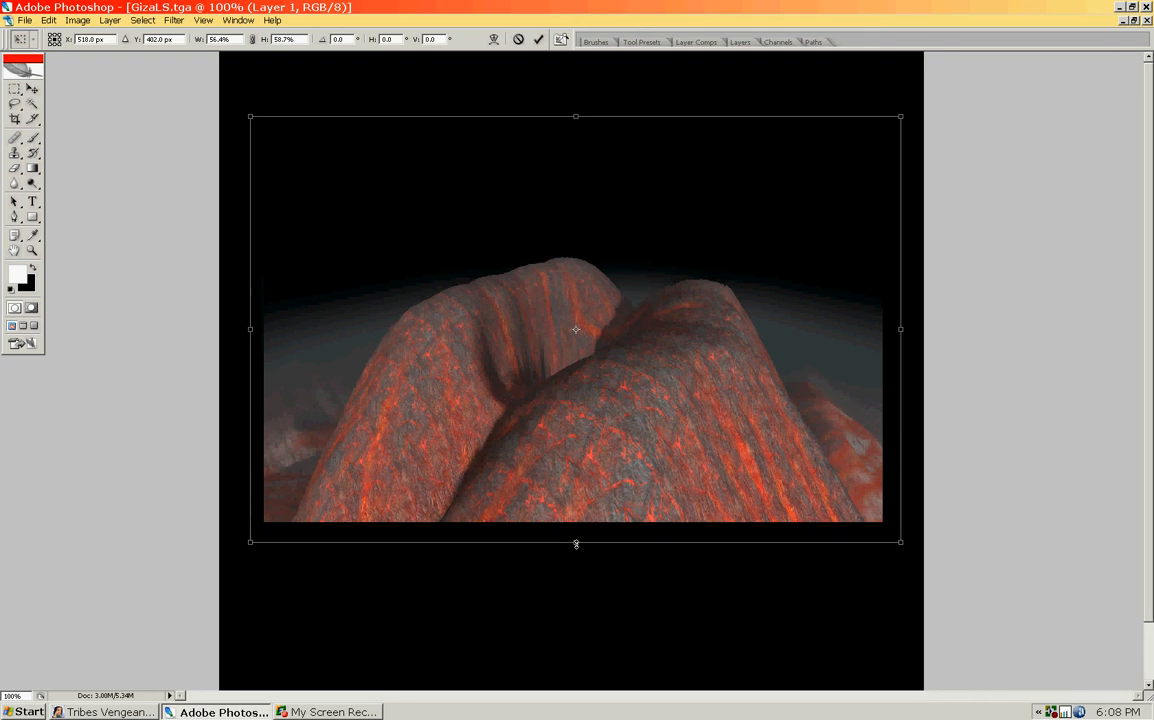
click(30, 97)
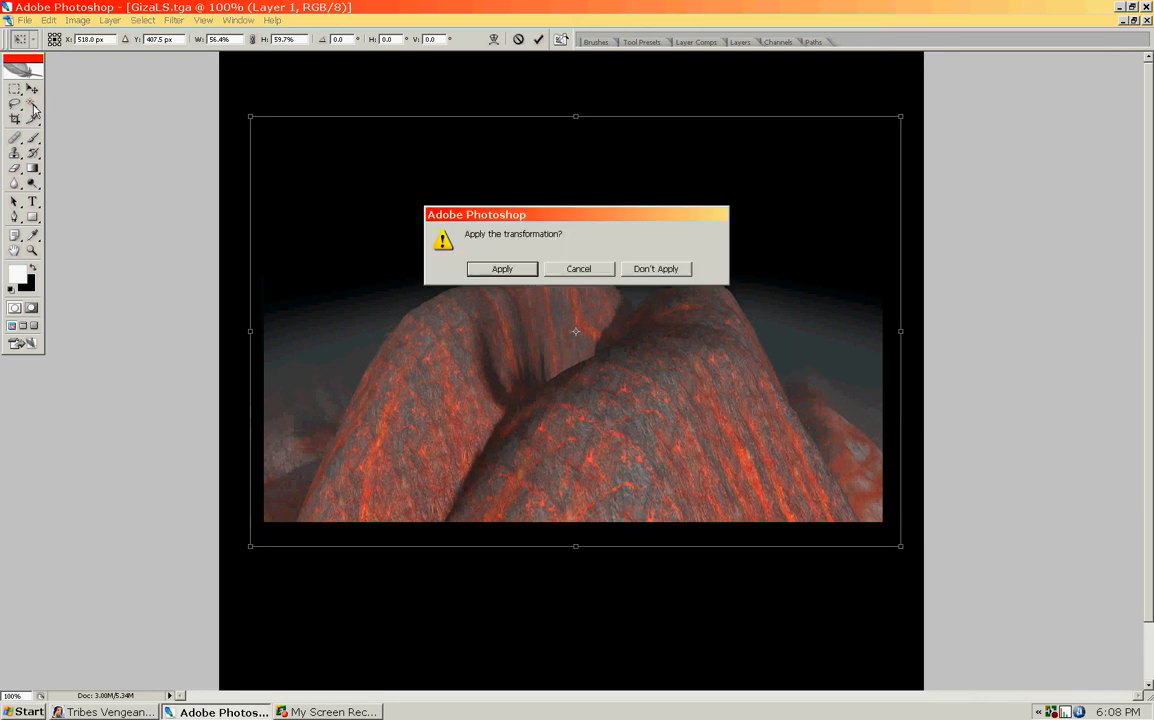
click(503, 269)
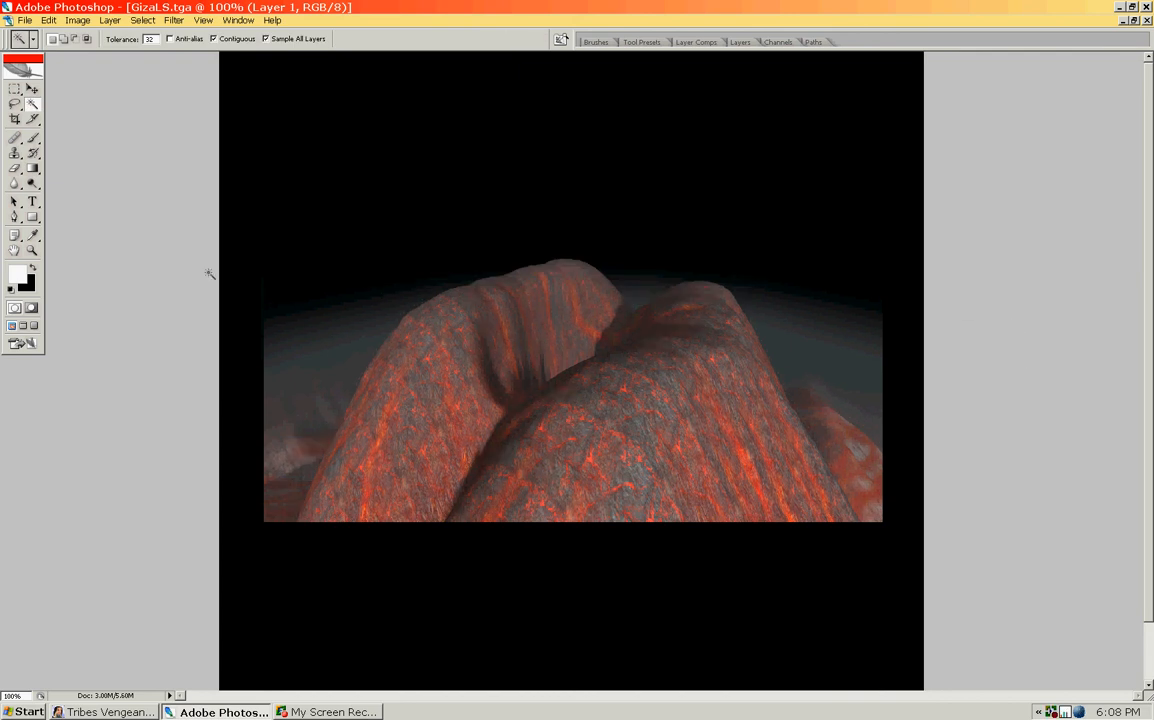
Merge the pasted screenshot layer down into the background.
click(111, 21)
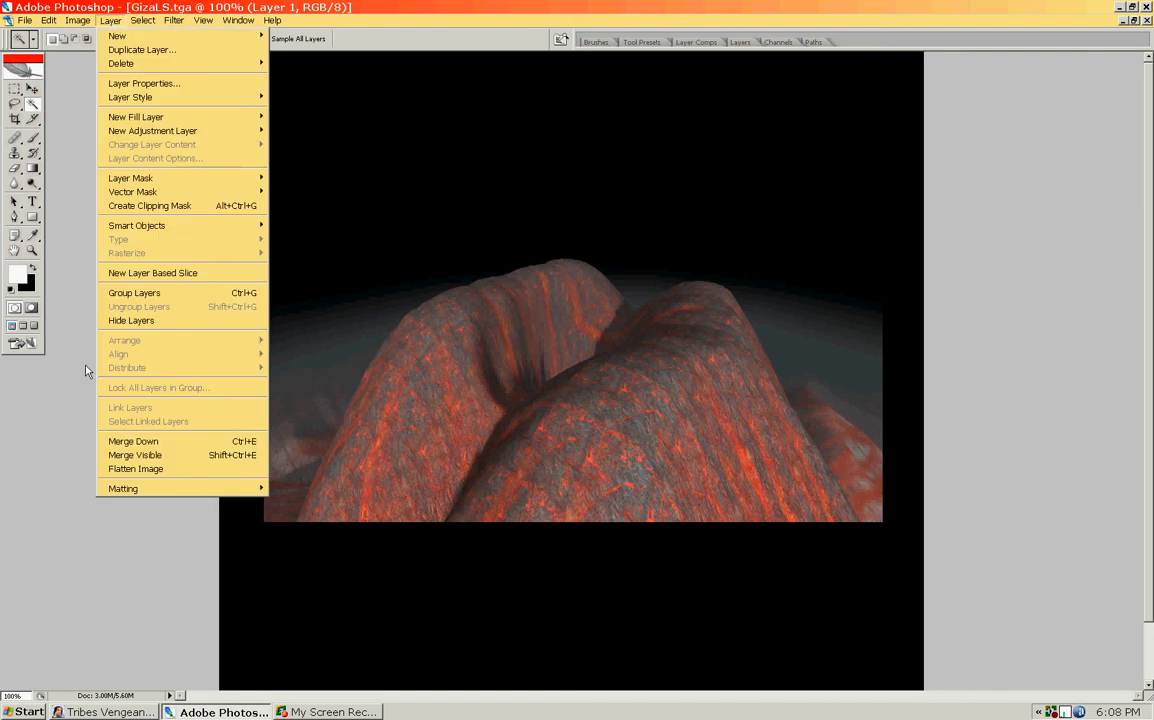
click(160, 442)
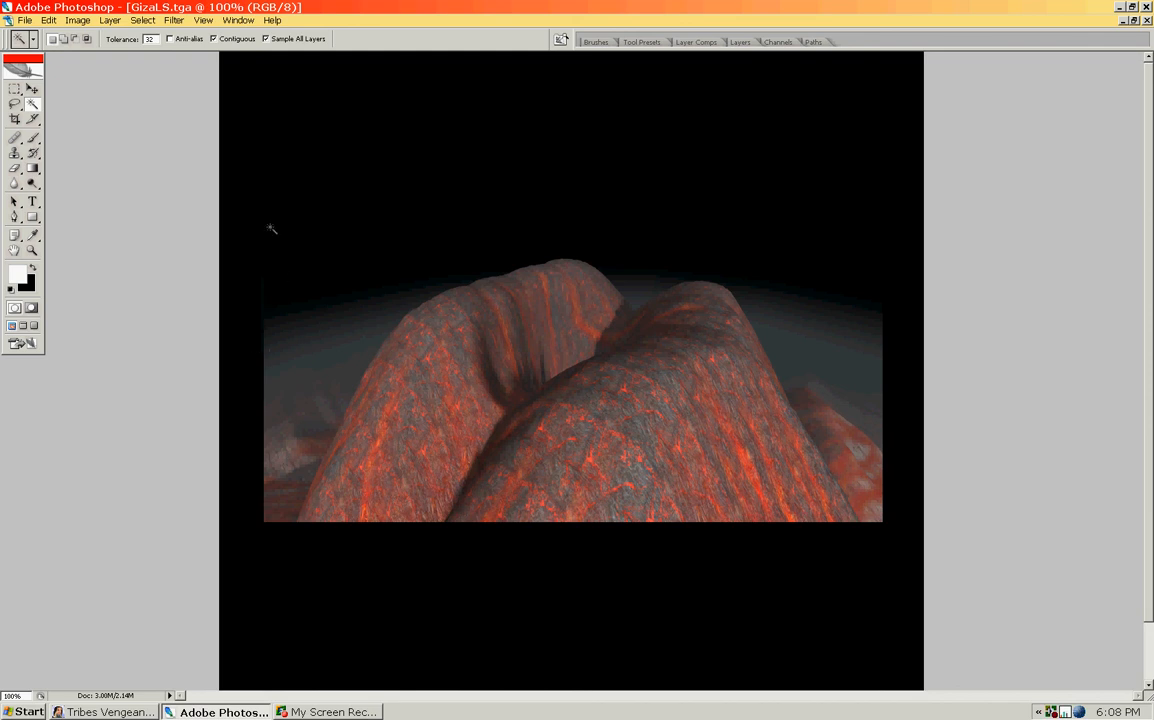
click(110, 20)
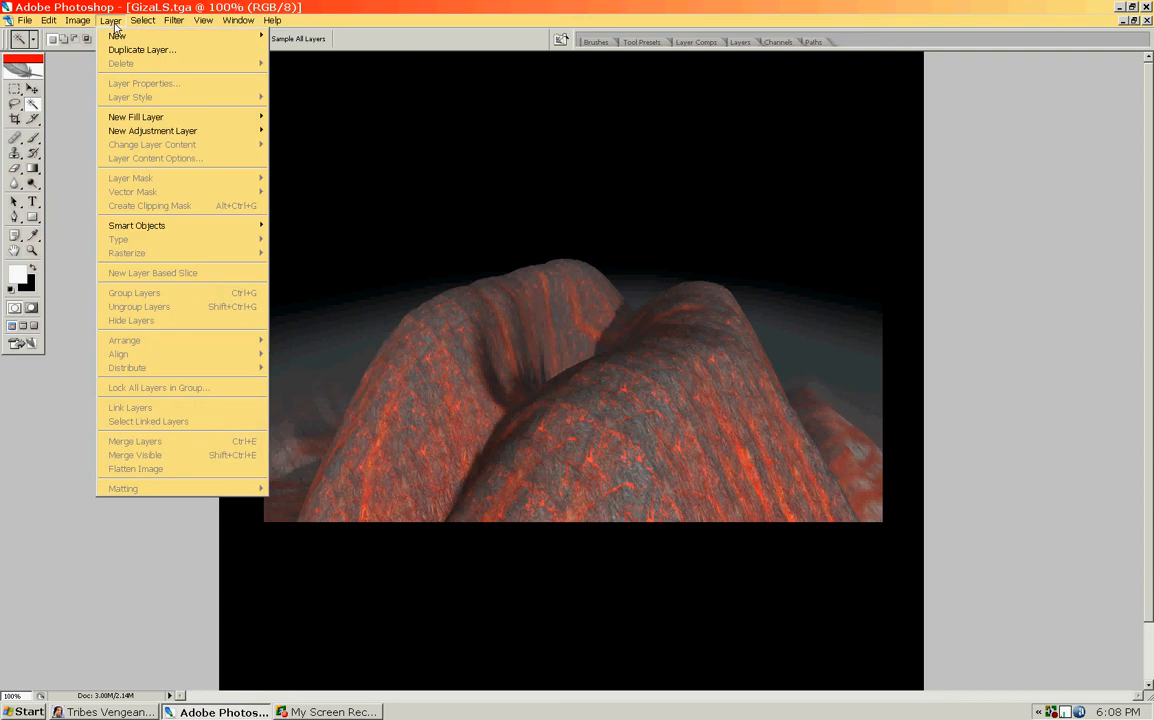
click(112, 21)
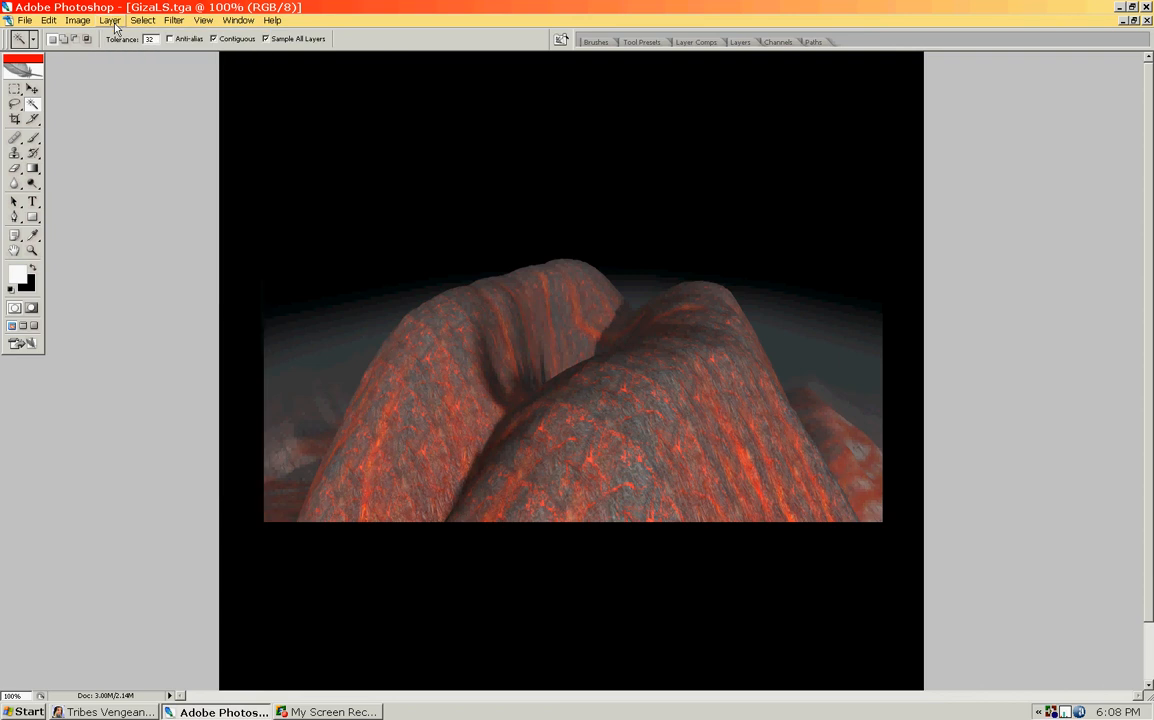
Save the finished loading screen as a Targa file named VolLoadScreen on the Desktop at 32 bits/pixel.
click(24, 20)
click(50, 178)
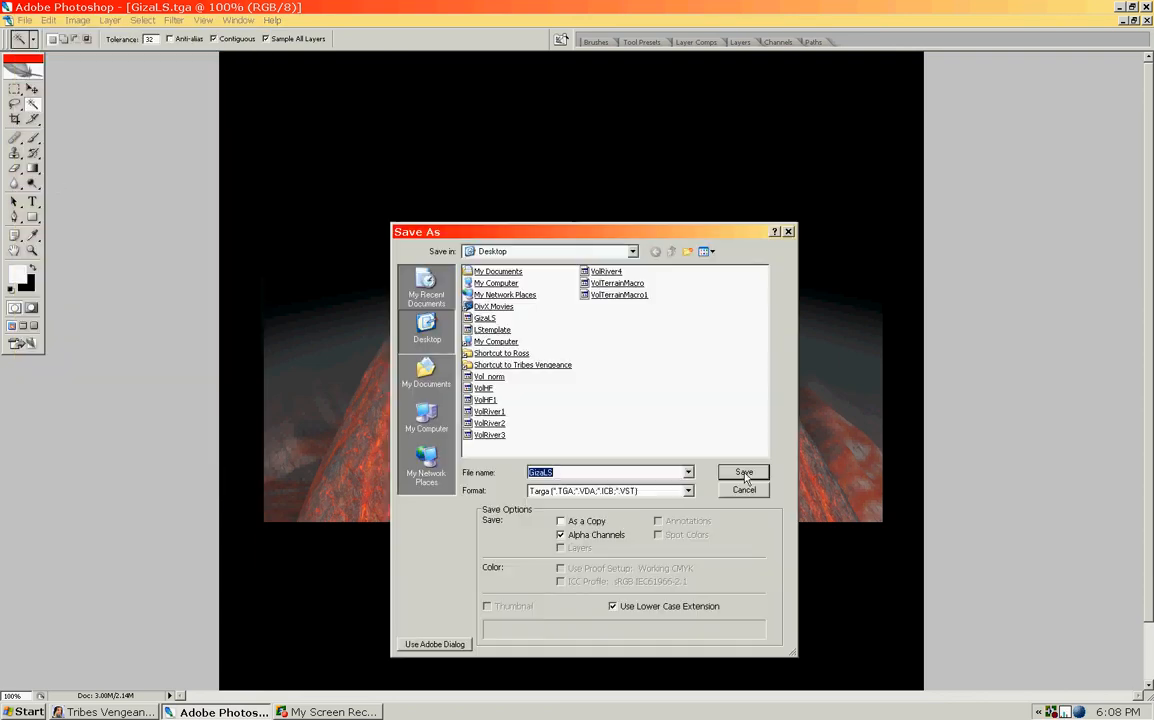
click(561, 471)
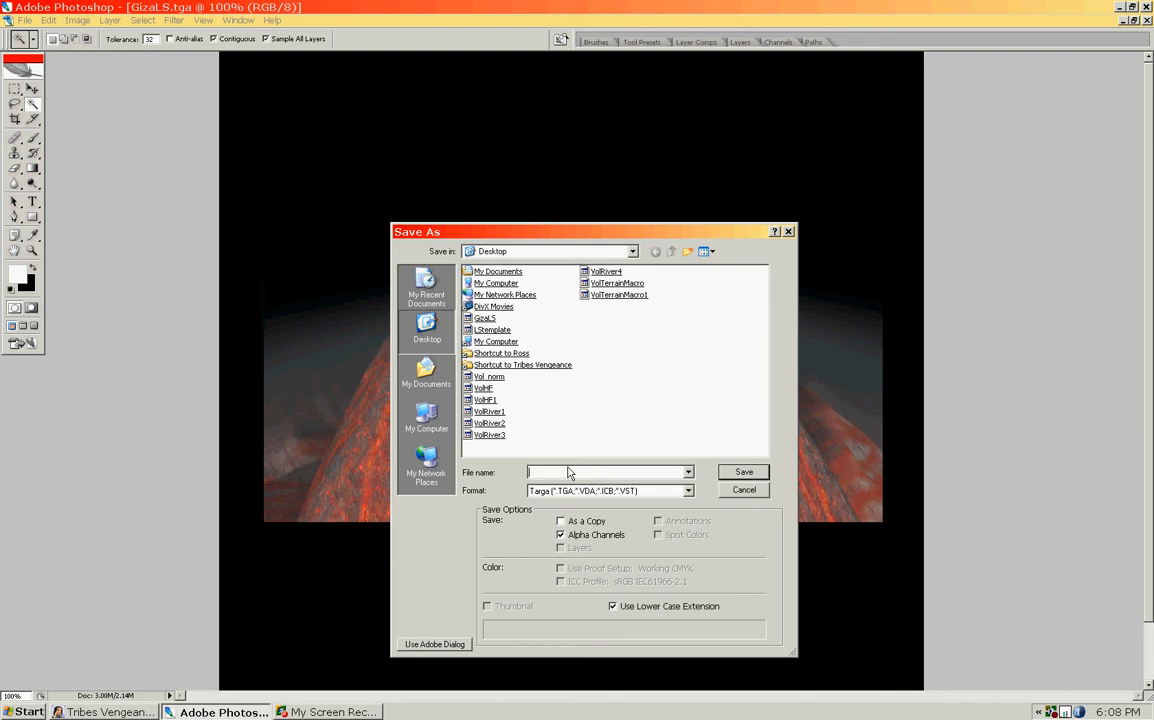
text(Tu)
key(BackSpace)
text(Vol)
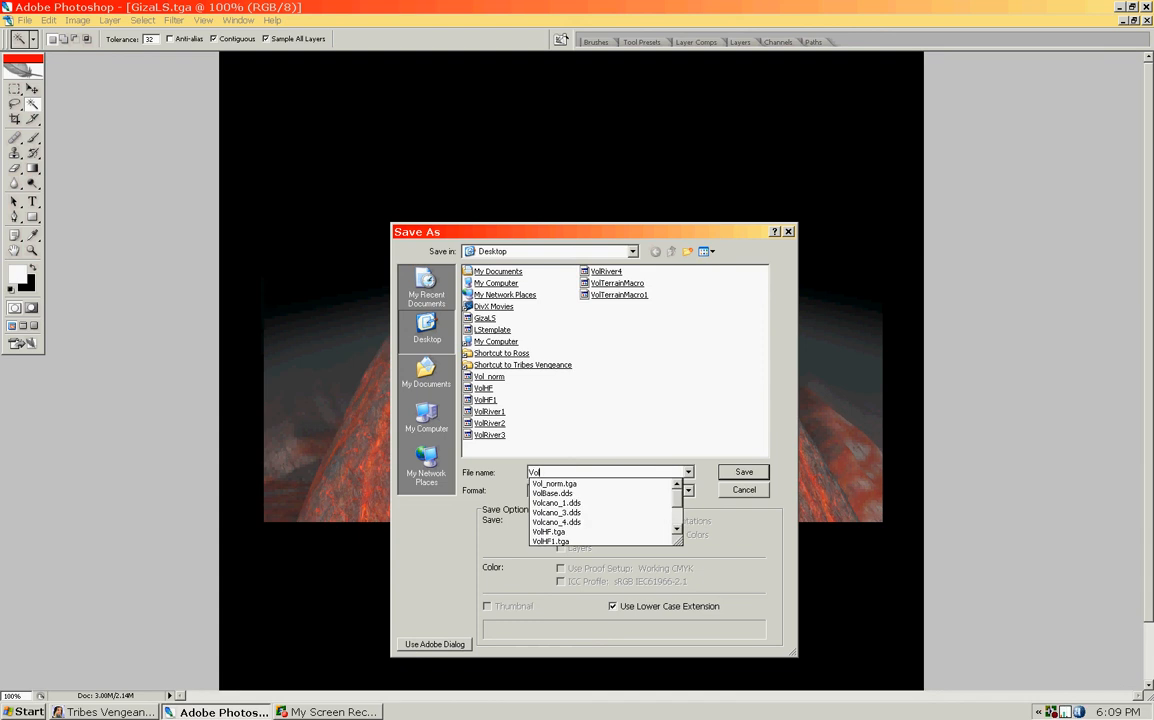
text(LoadScreen)
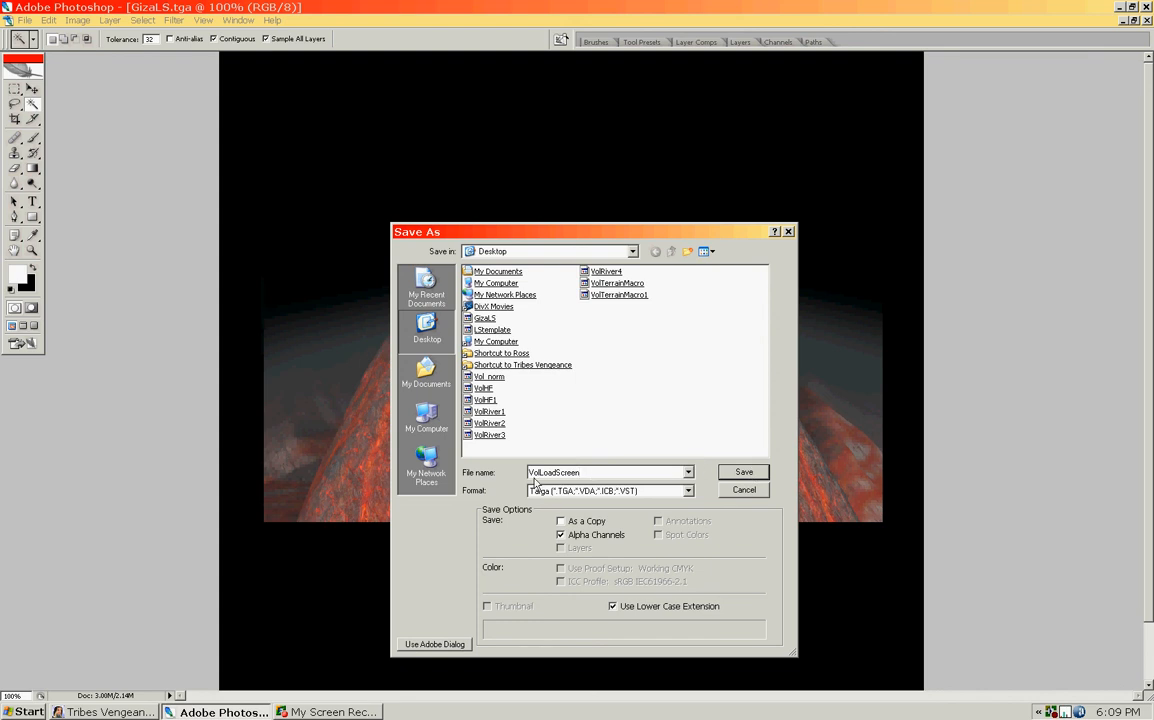
click(744, 472)
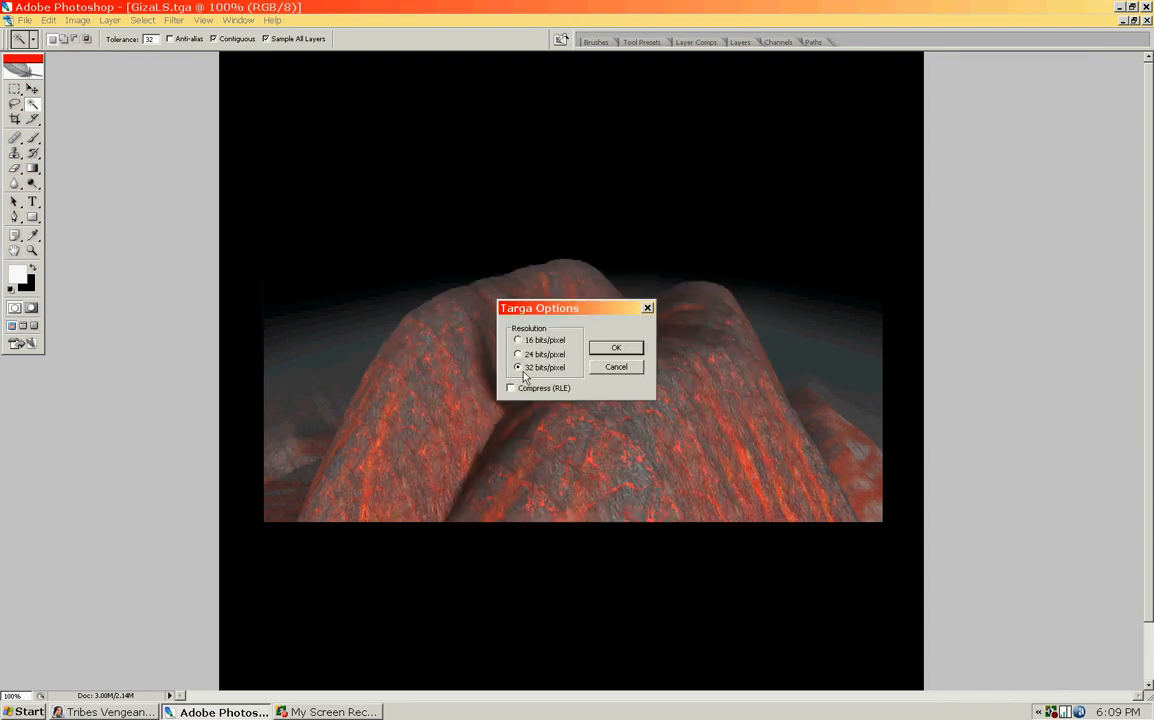
click(617, 347)
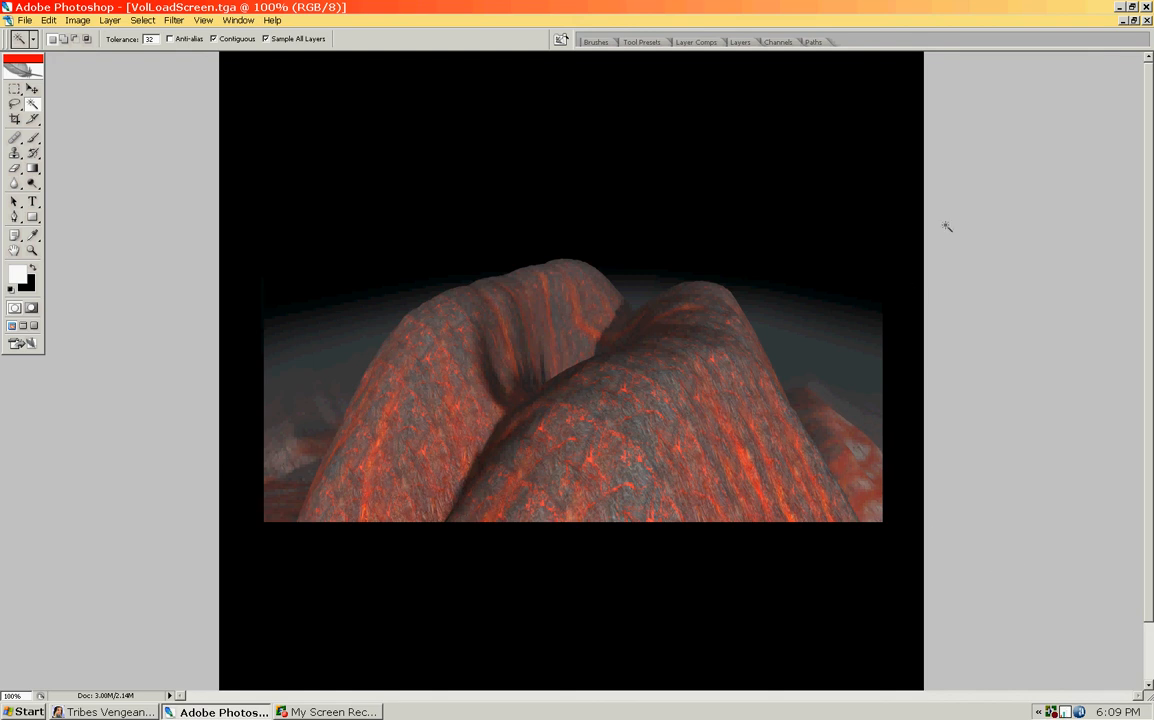
Close Photoshop, return to Tribes Vengeance Editor and show the myLevel package in the texture browser.
click(1147, 20)
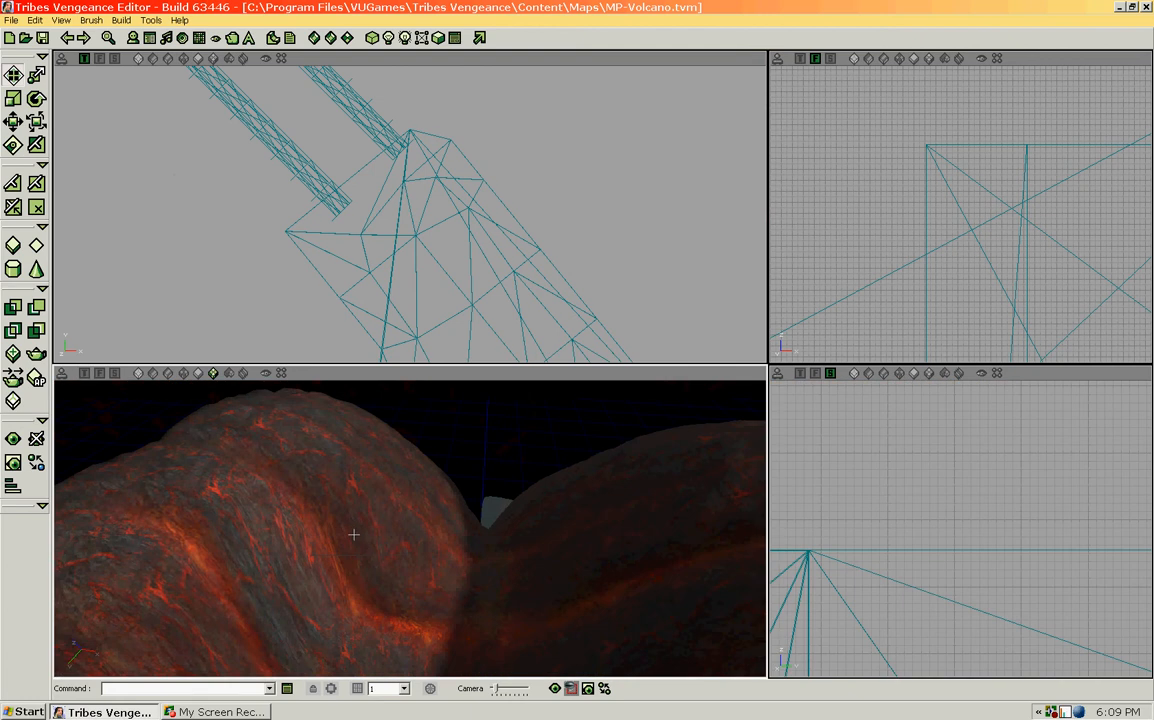
drag(410, 528, 258, 476)
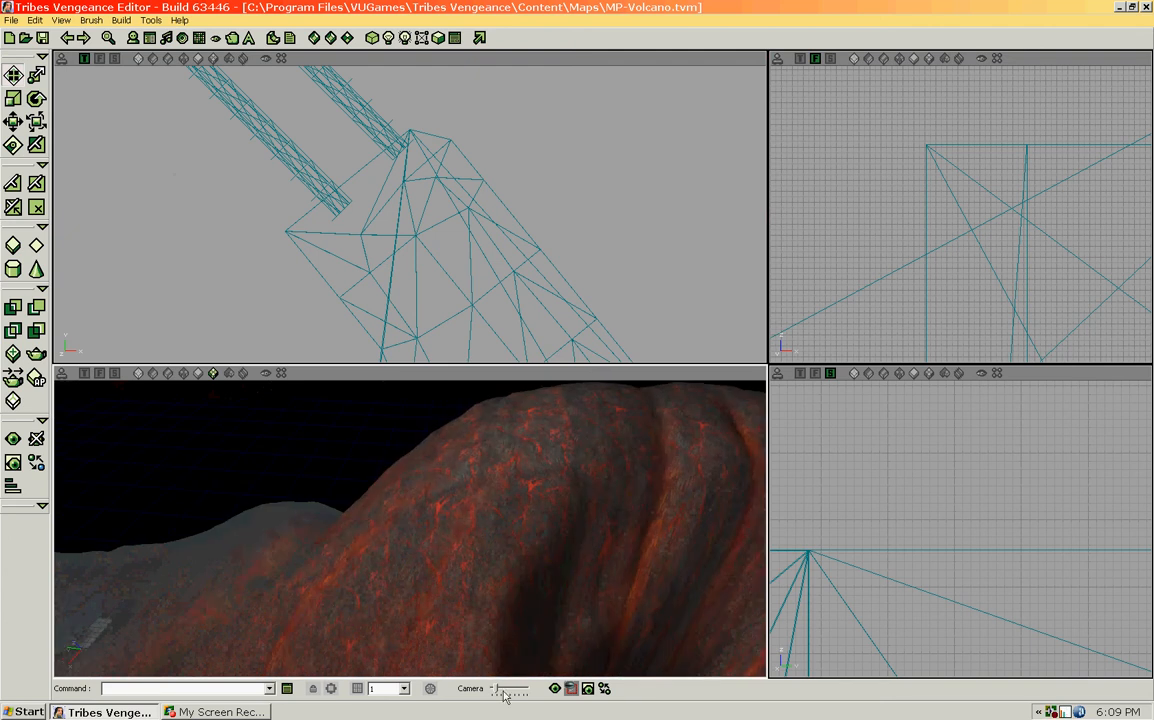
drag(410, 528, 355, 494)
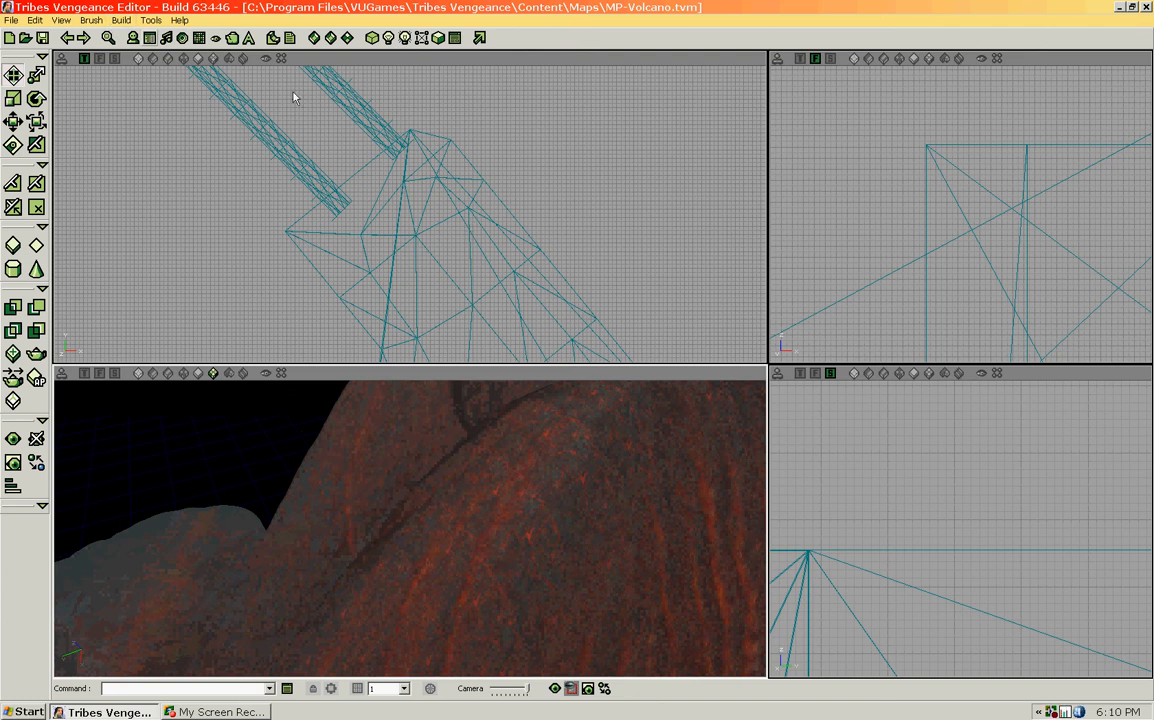
click(182, 37)
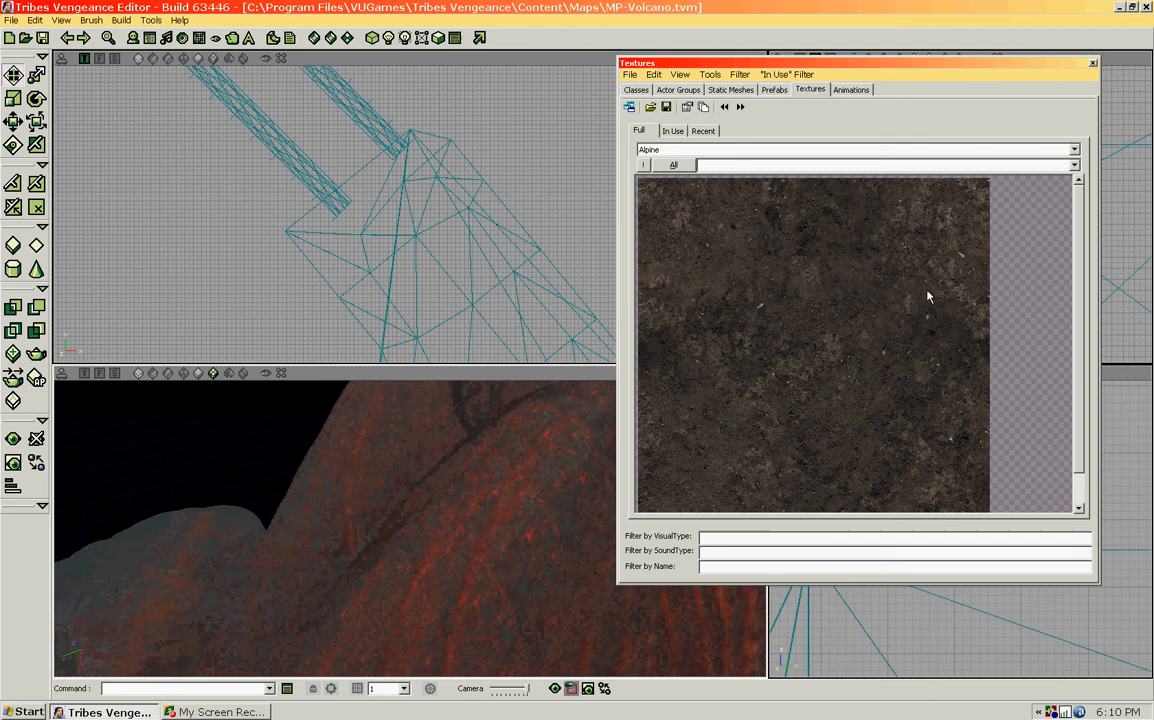
click(1074, 150)
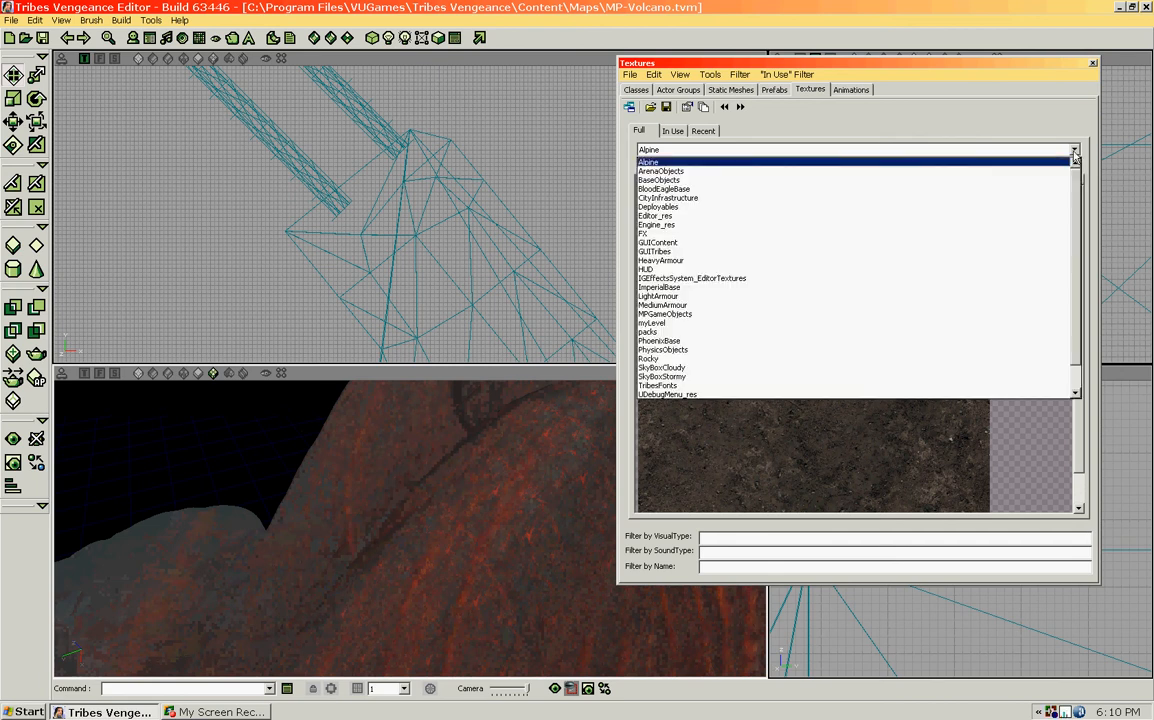
click(658, 323)
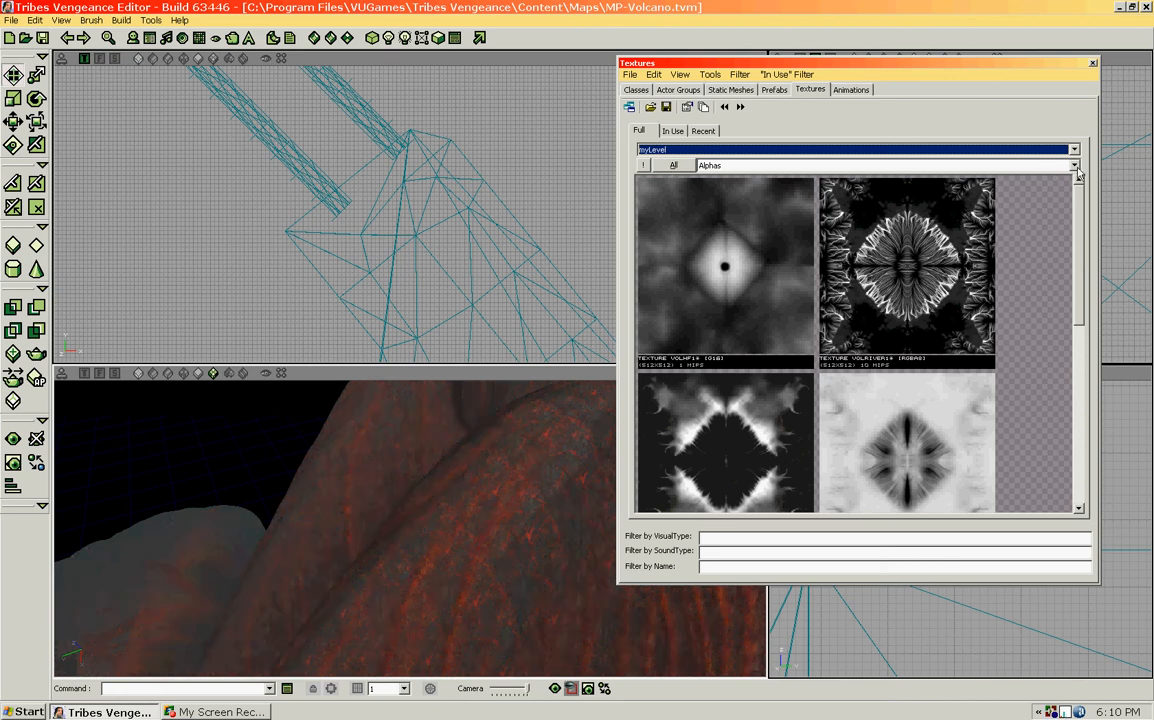
Look through the Lava and TerrainTextures groups of myLevel, ending with all of the package's textures listed.
click(734, 165)
click(707, 188)
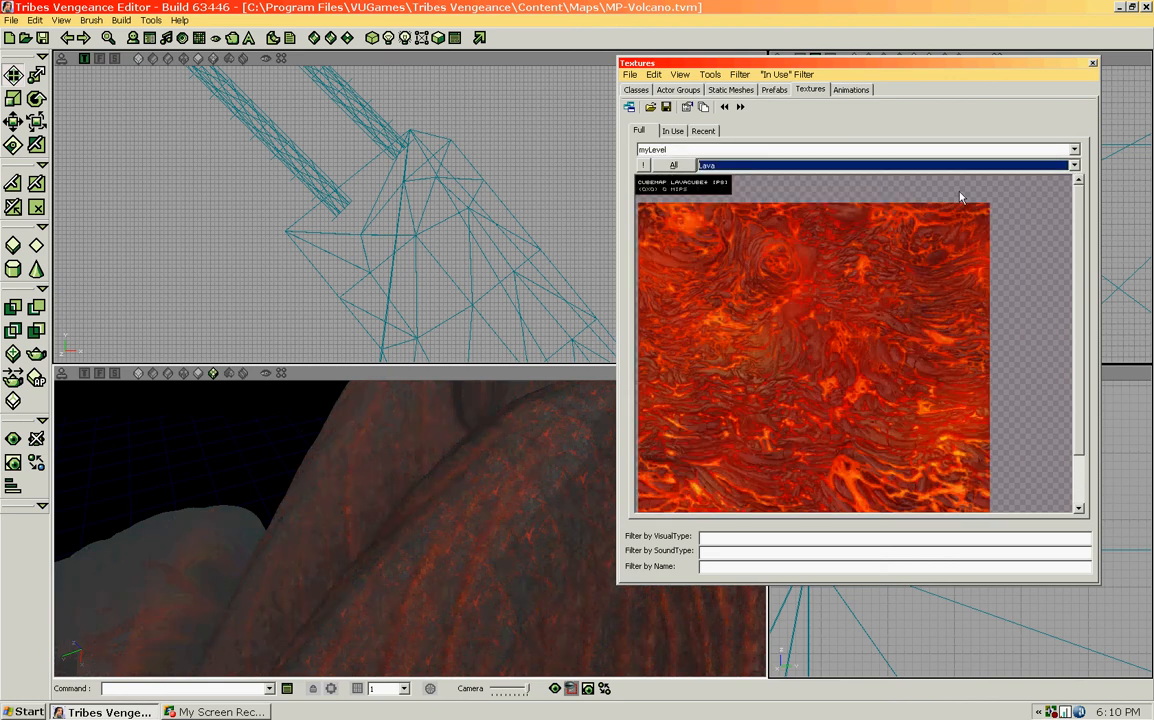
click(710, 165)
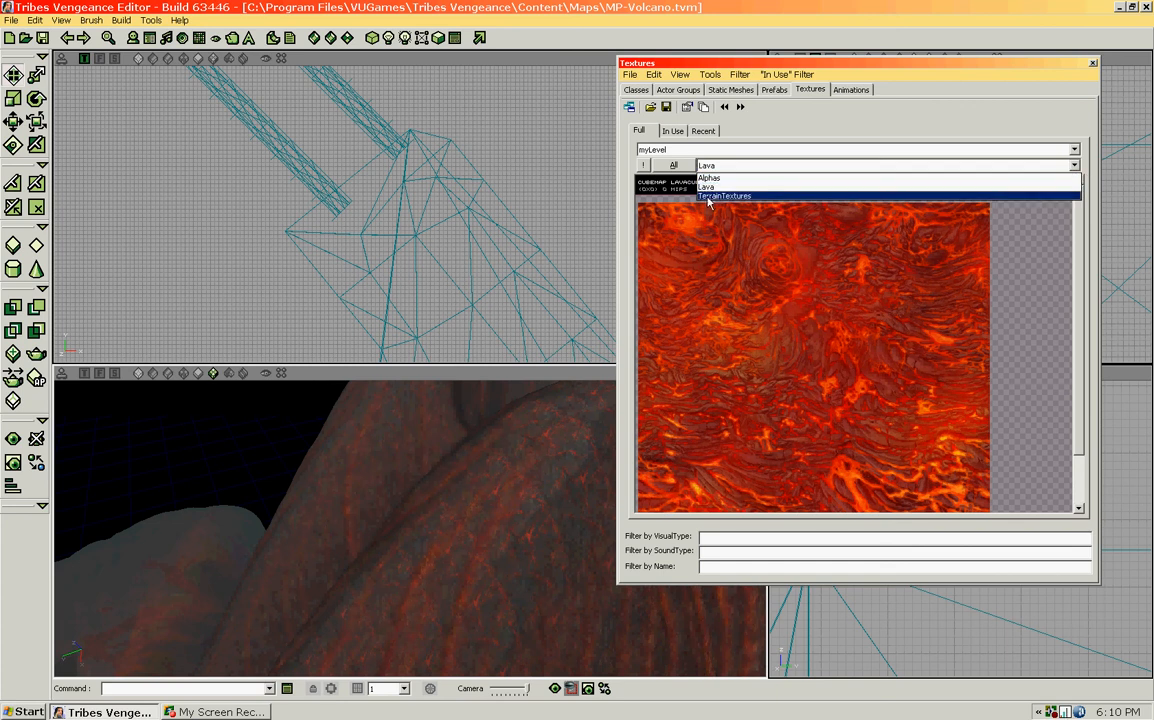
click(712, 196)
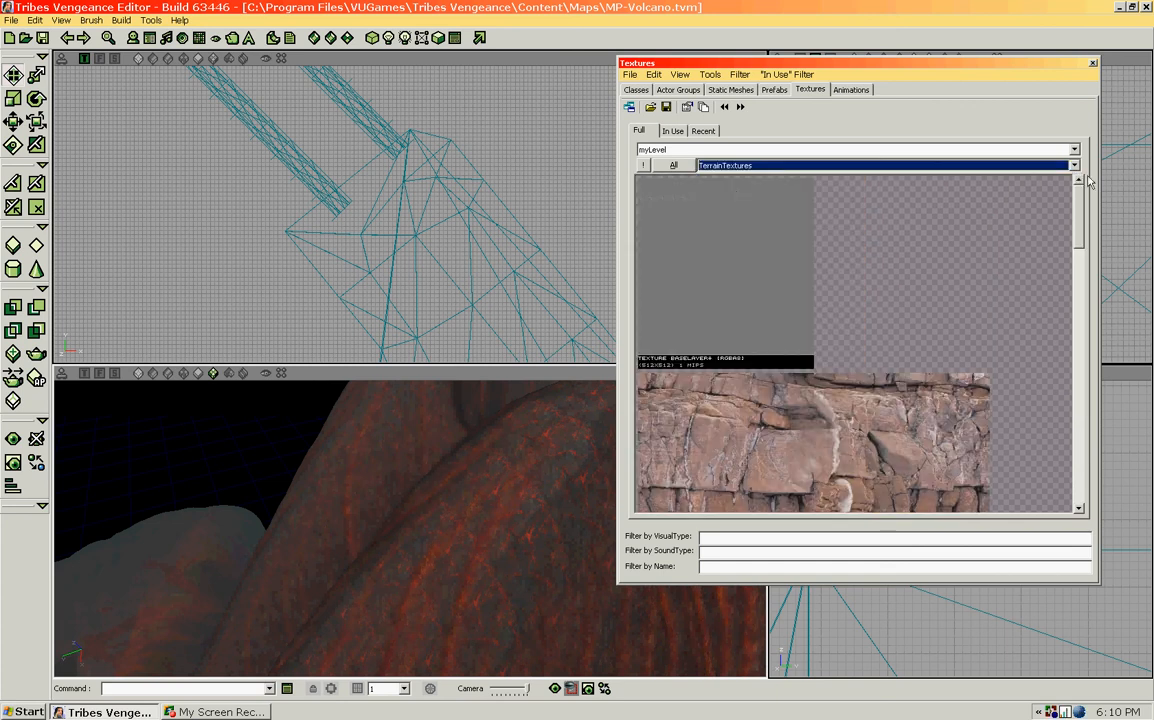
click(689, 168)
mouse_move(1078, 192)
mouse_down()
mouse_move(1078, 440)
mouse_move(1079, 185)
mouse_up()
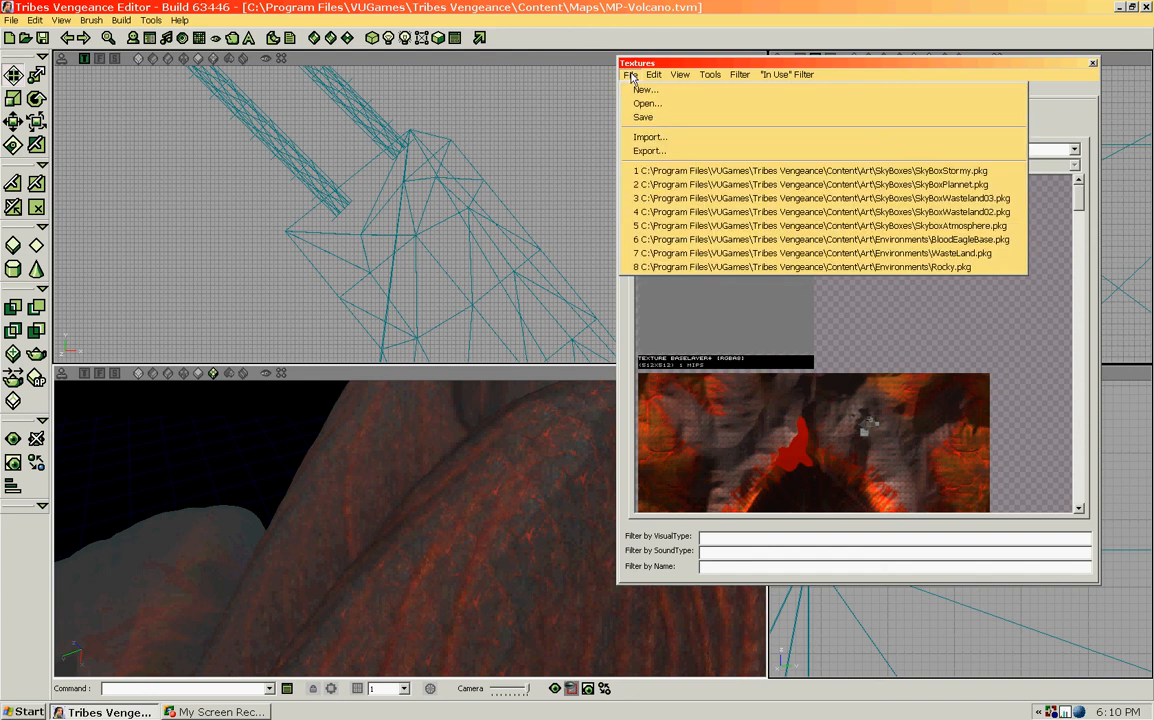
Import VolLoadScreen from the Desktop into myLevel's TerrainTextures group without compression, and select the imported texture.
click(650, 137)
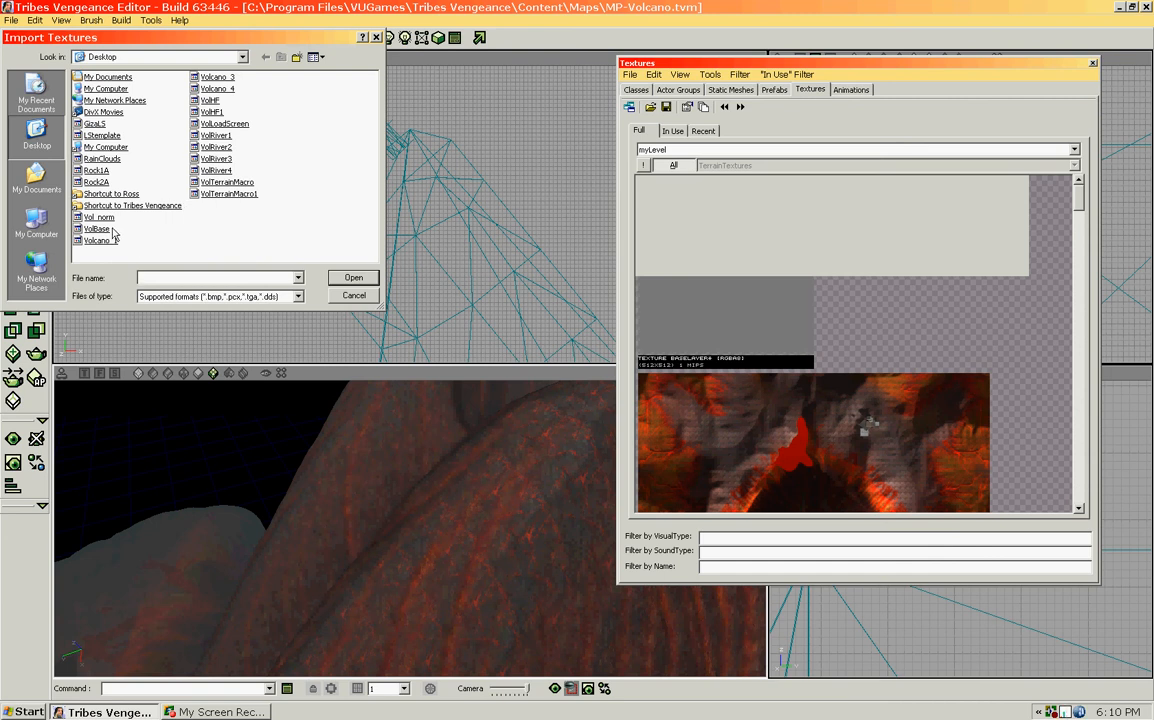
click(222, 124)
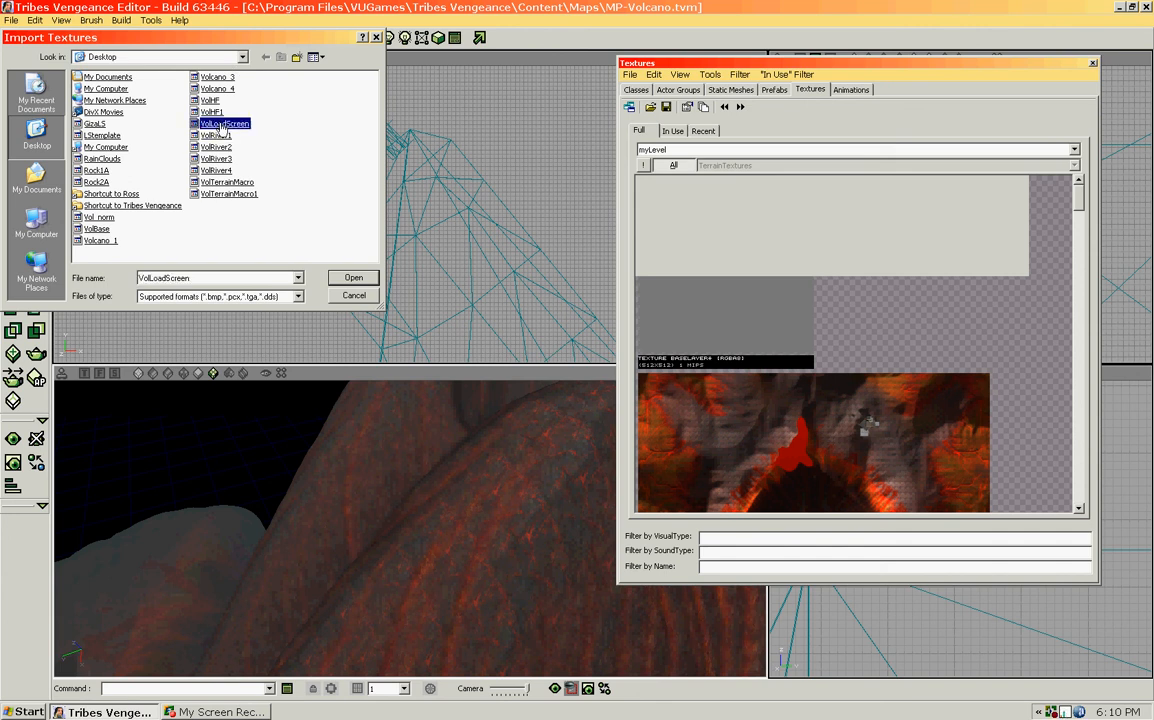
double_click(222, 124)
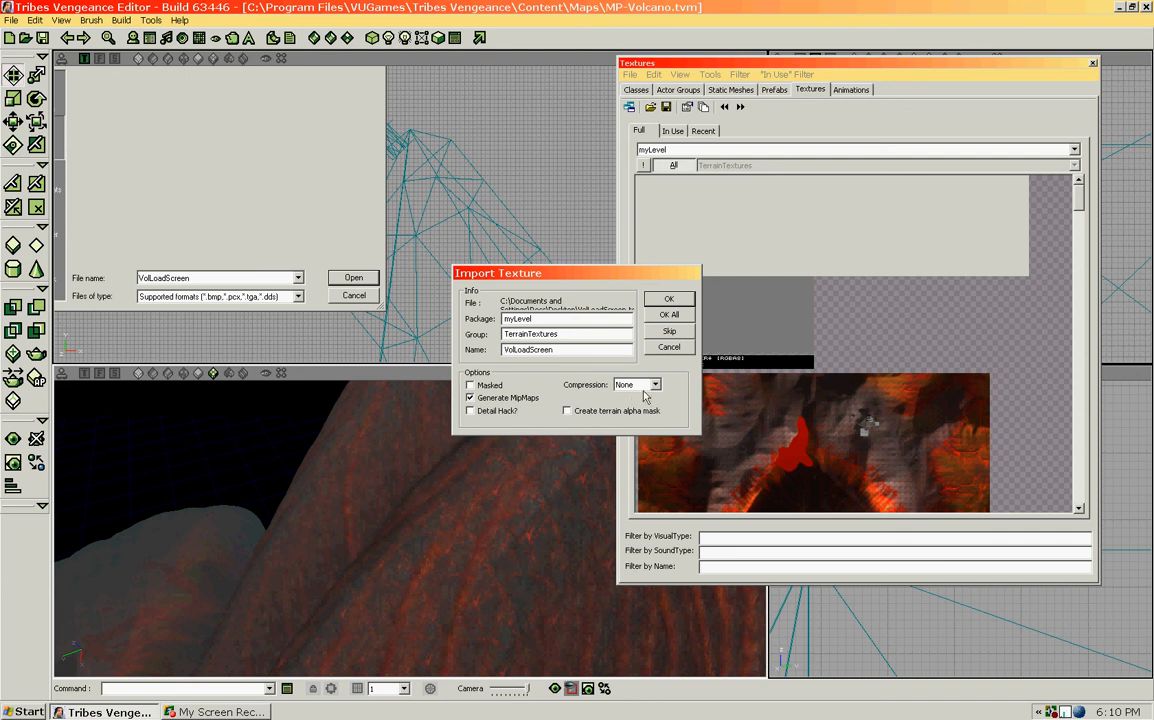
click(672, 302)
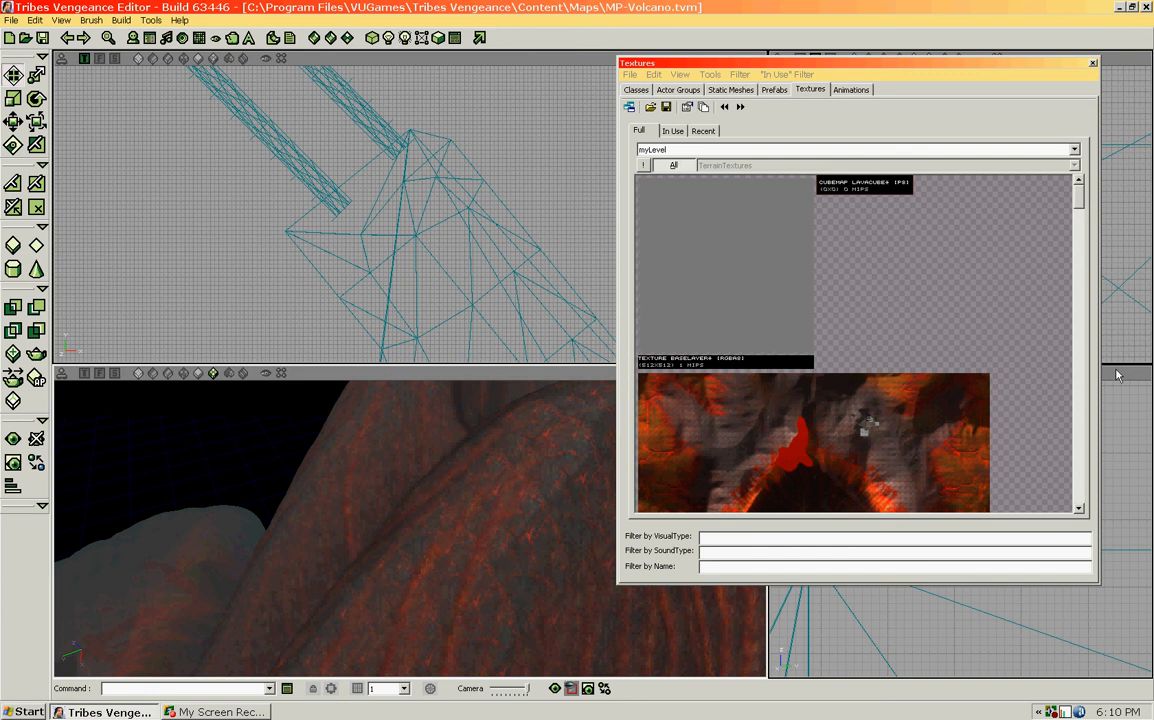
drag(1079, 199, 1093, 410)
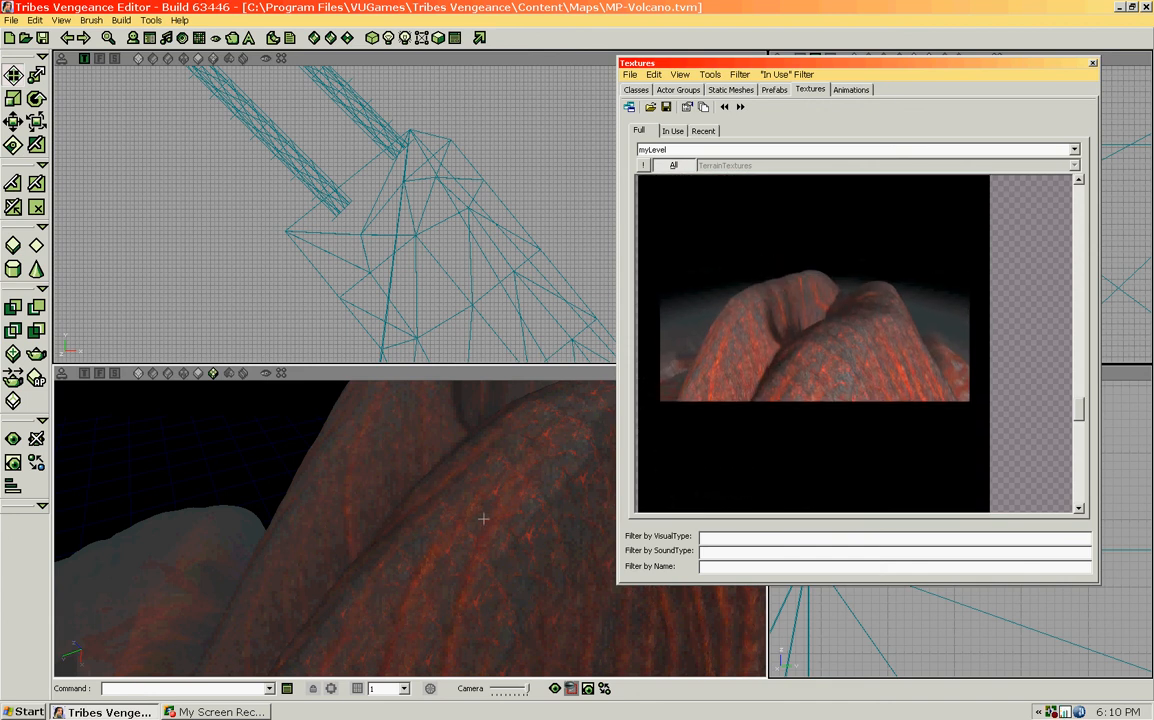
click(866, 433)
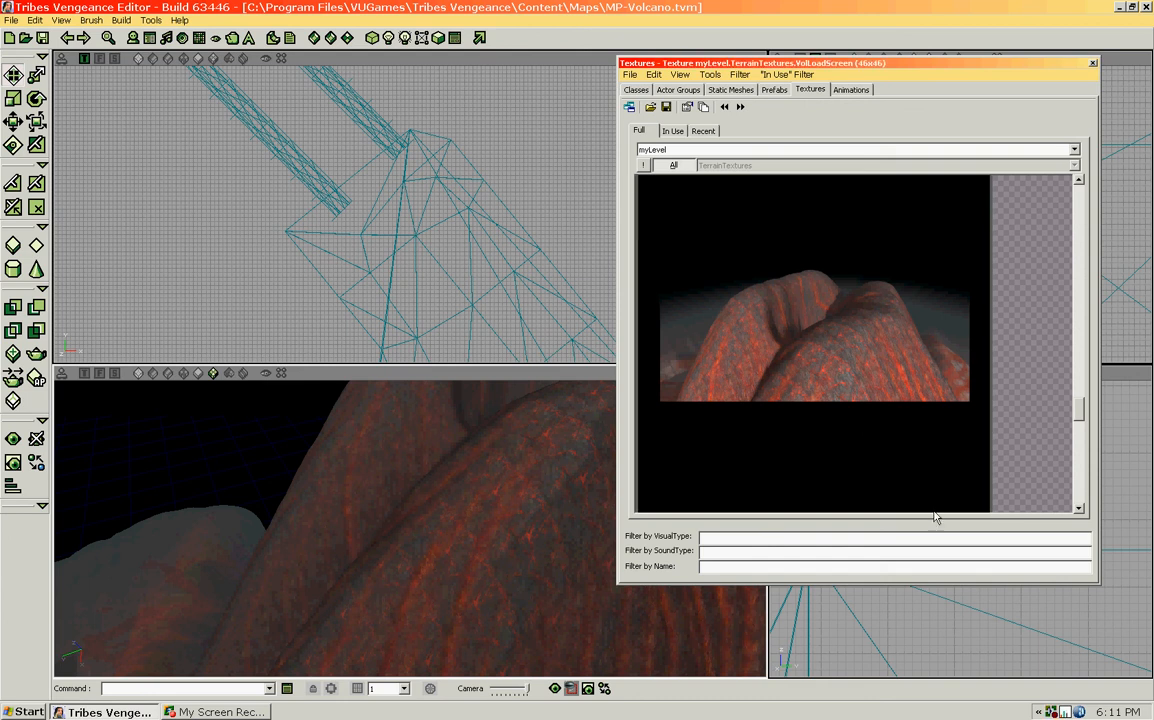
Assign the selected VolLoadScreen texture to the Screenshot property under LevelSummary in the level properties.
right_click(359, 624)
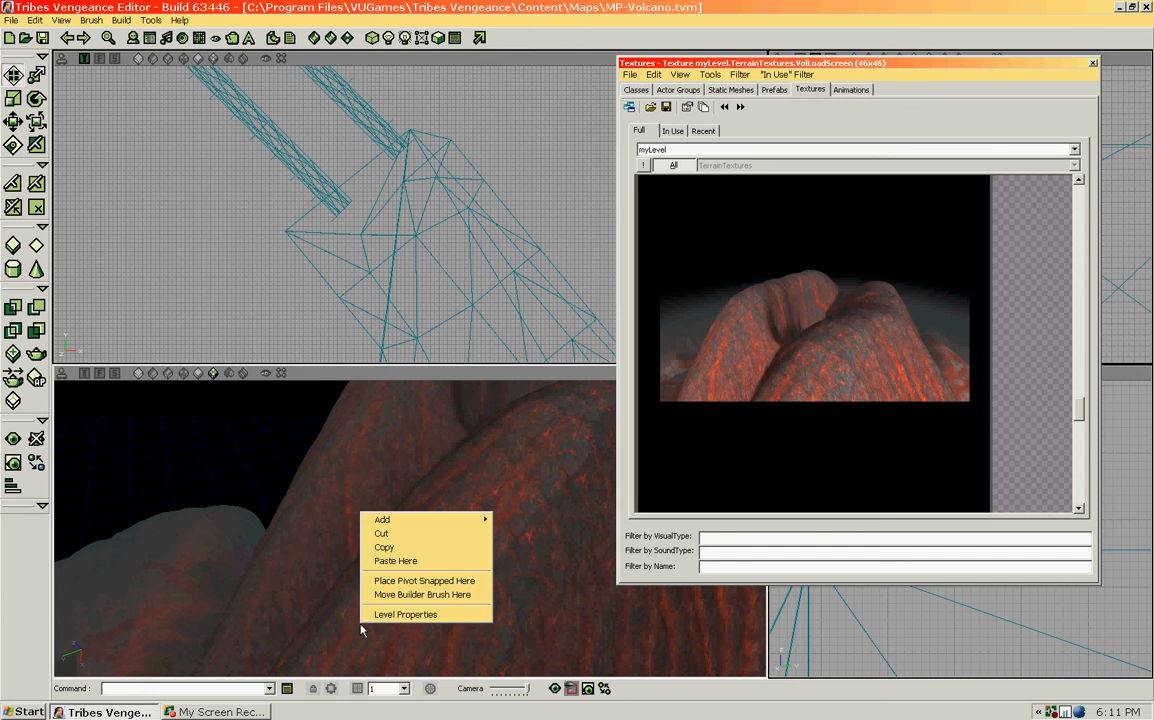
click(396, 615)
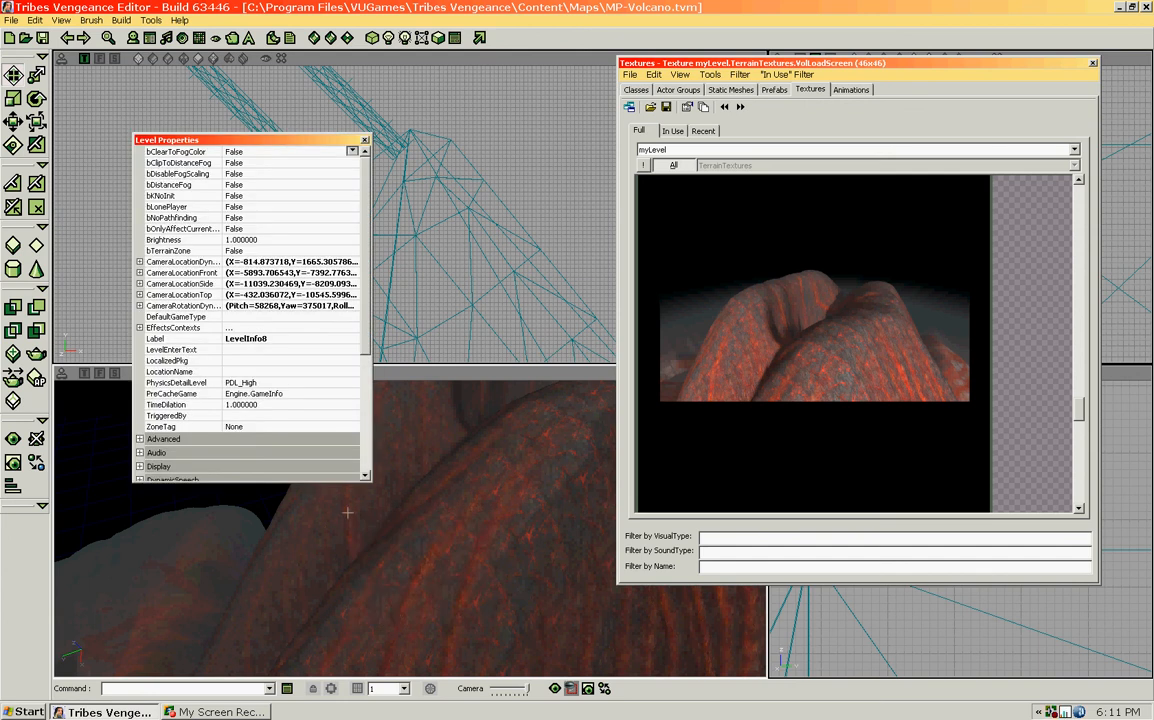
drag(365, 253, 367, 373)
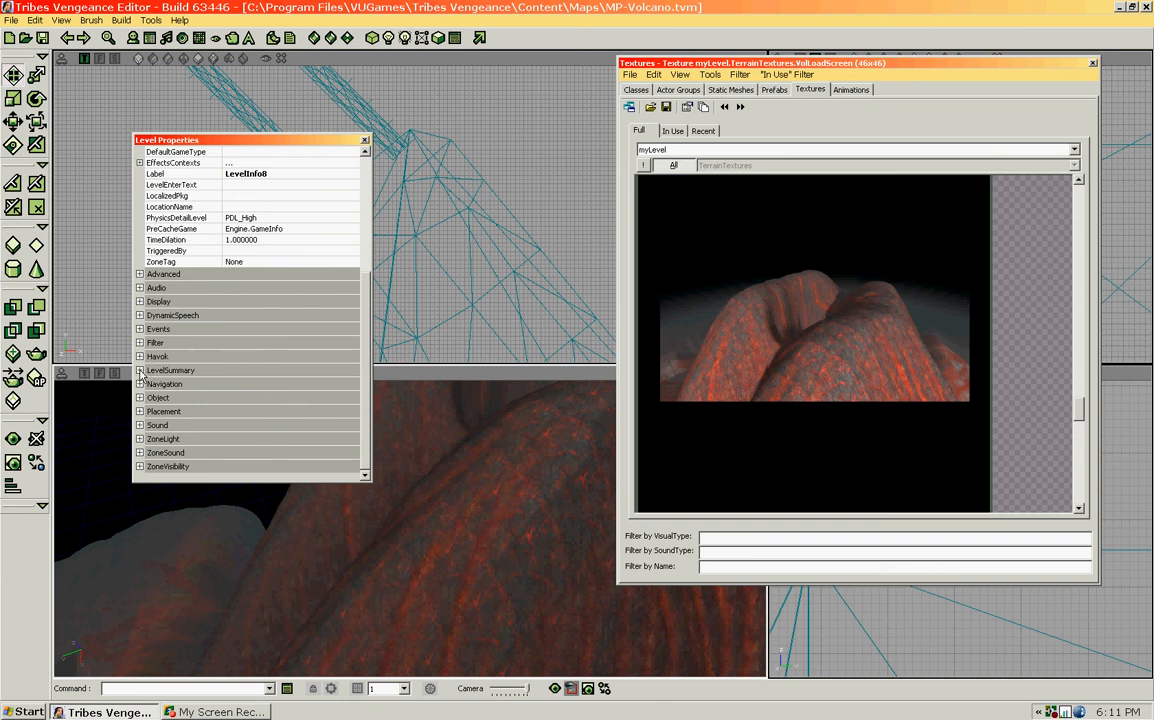
click(140, 371)
scroll(357, 411, down, 3)
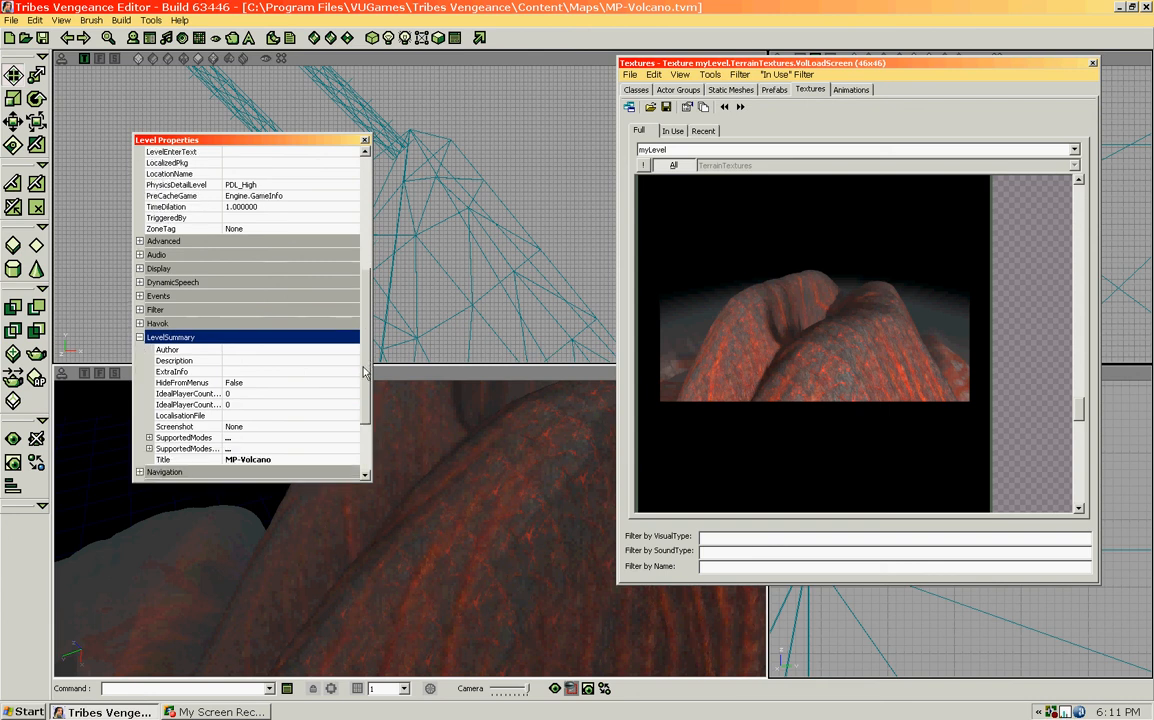
scroll(322, 372, down, 1)
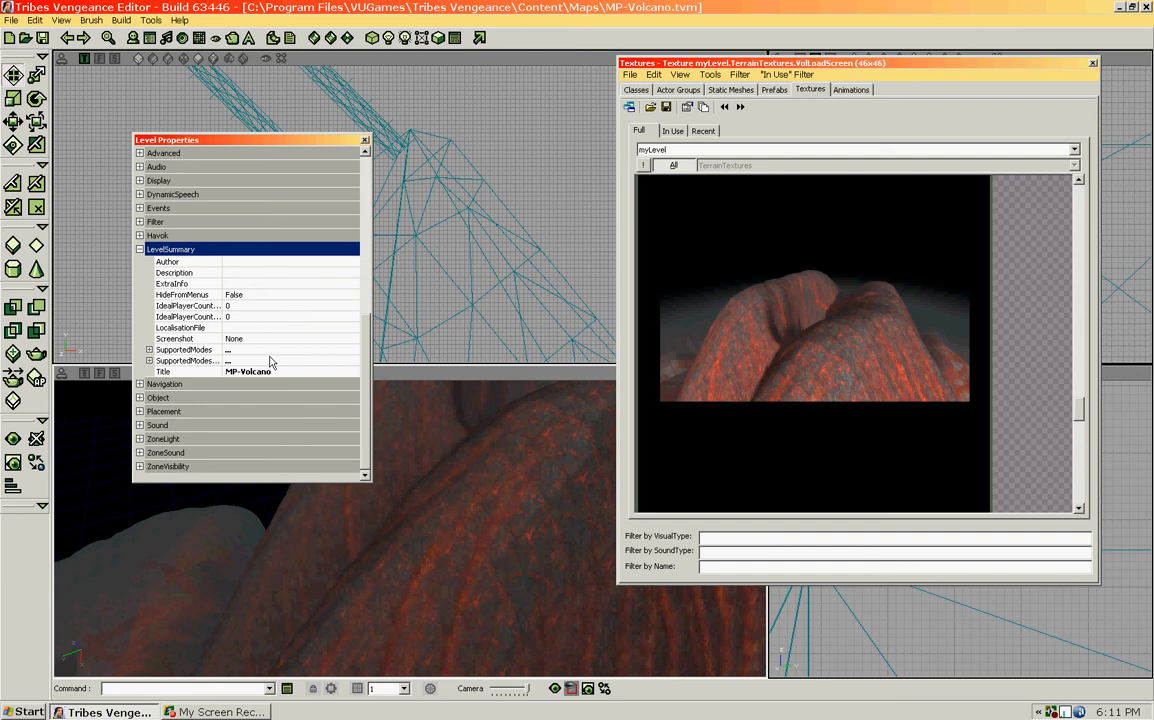
click(320, 339)
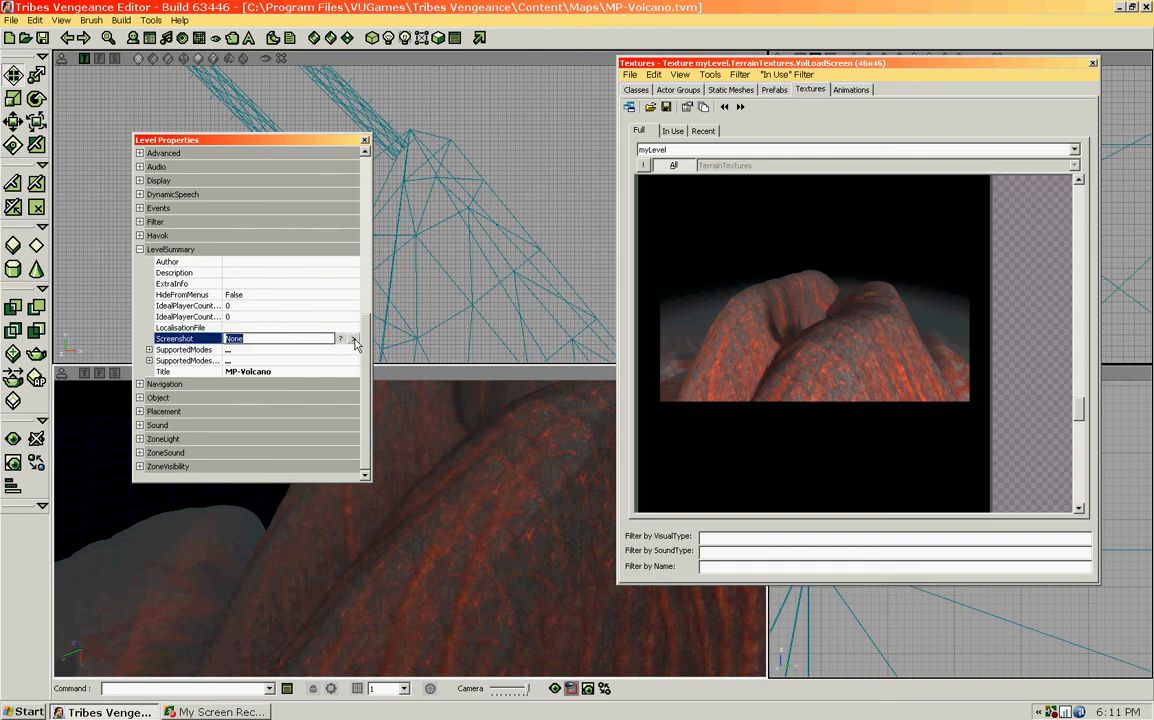
click(355, 341)
click(355, 341)
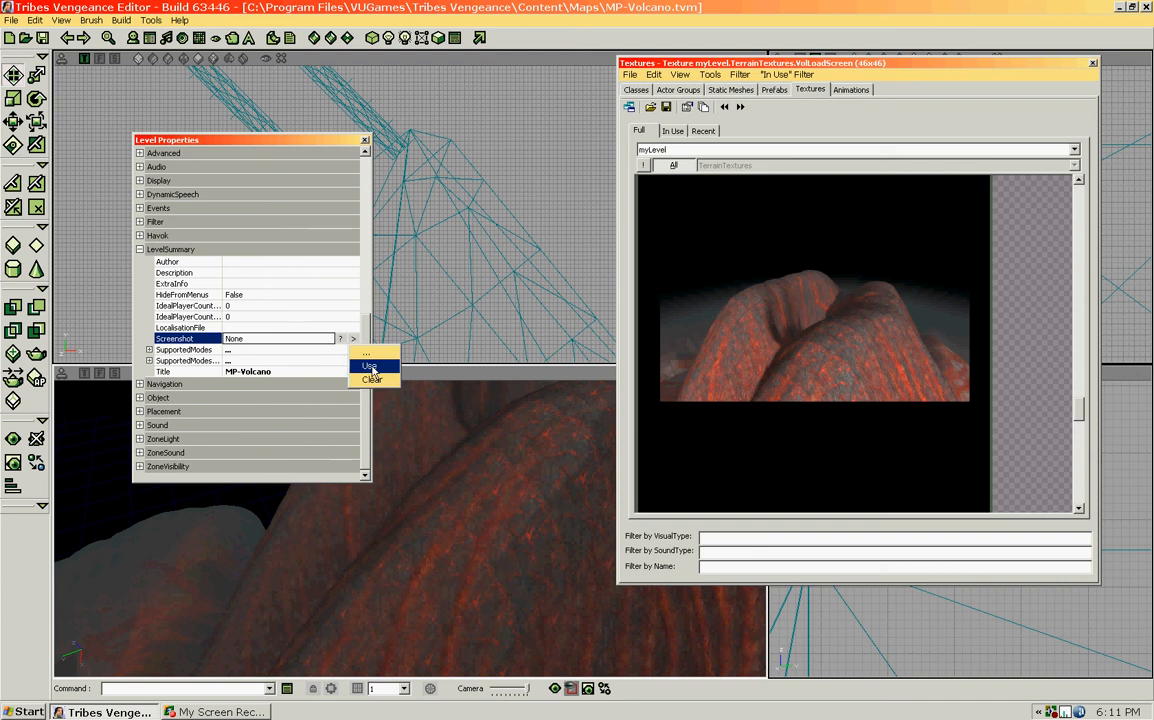
click(369, 367)
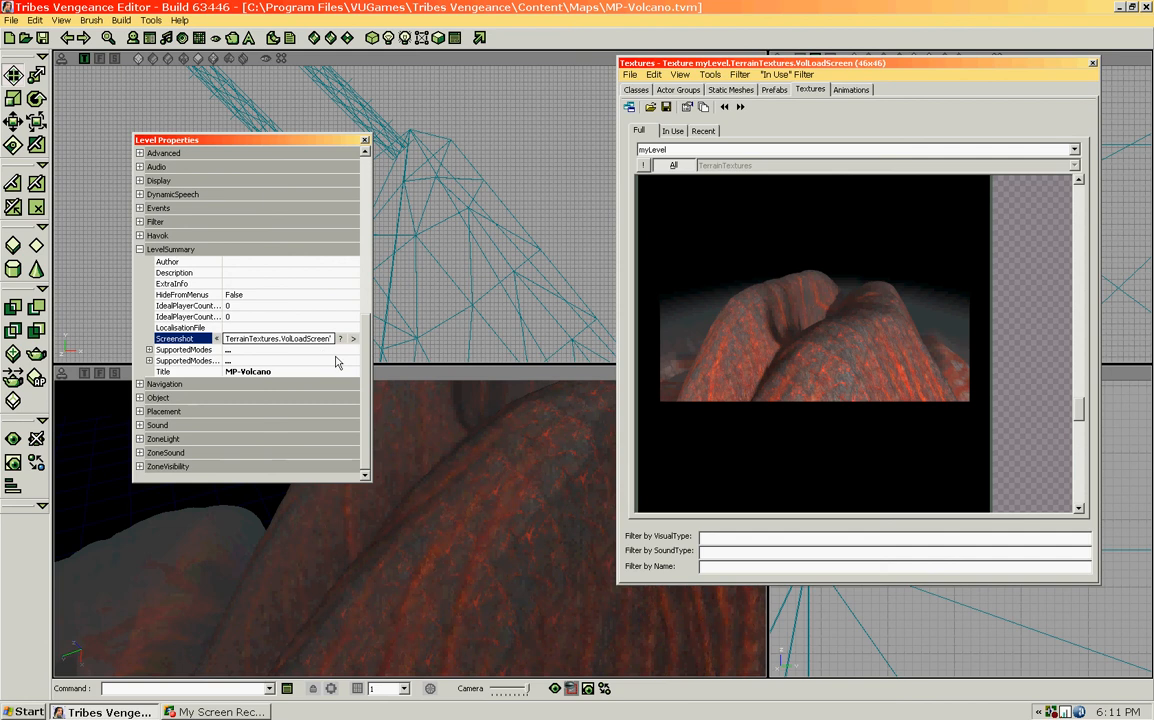
click(365, 141)
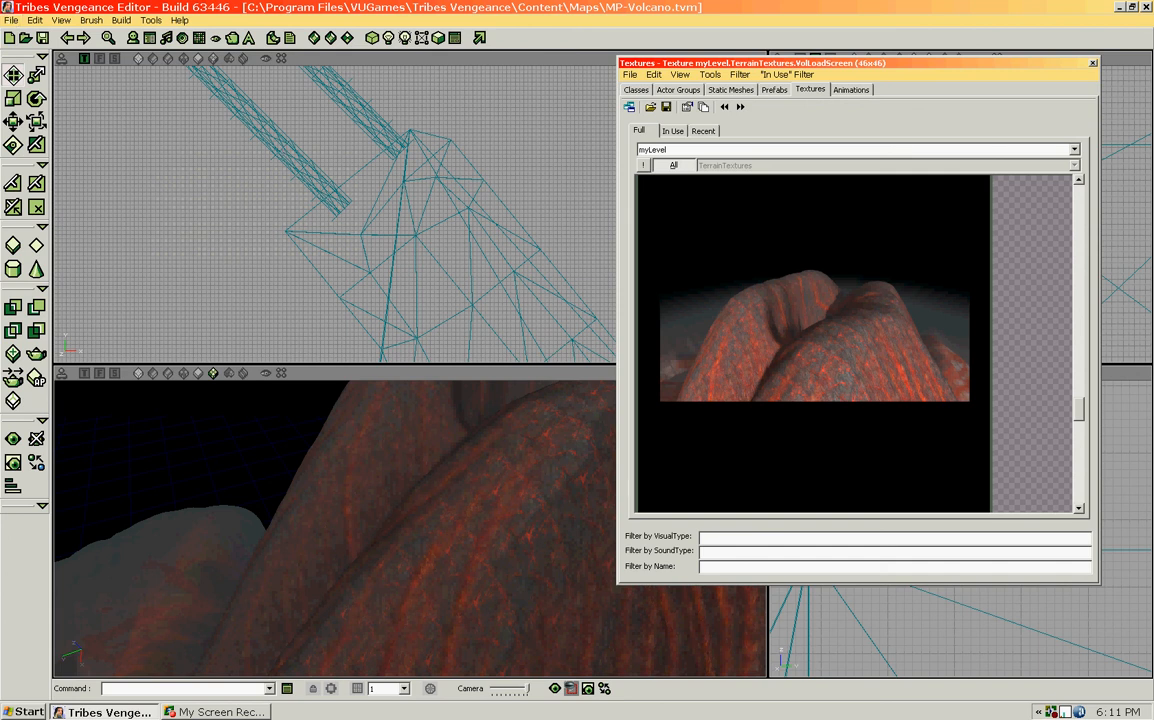
Save the map as MP-Volcano in the Maps folder, replacing the existing file.
click(11, 20)
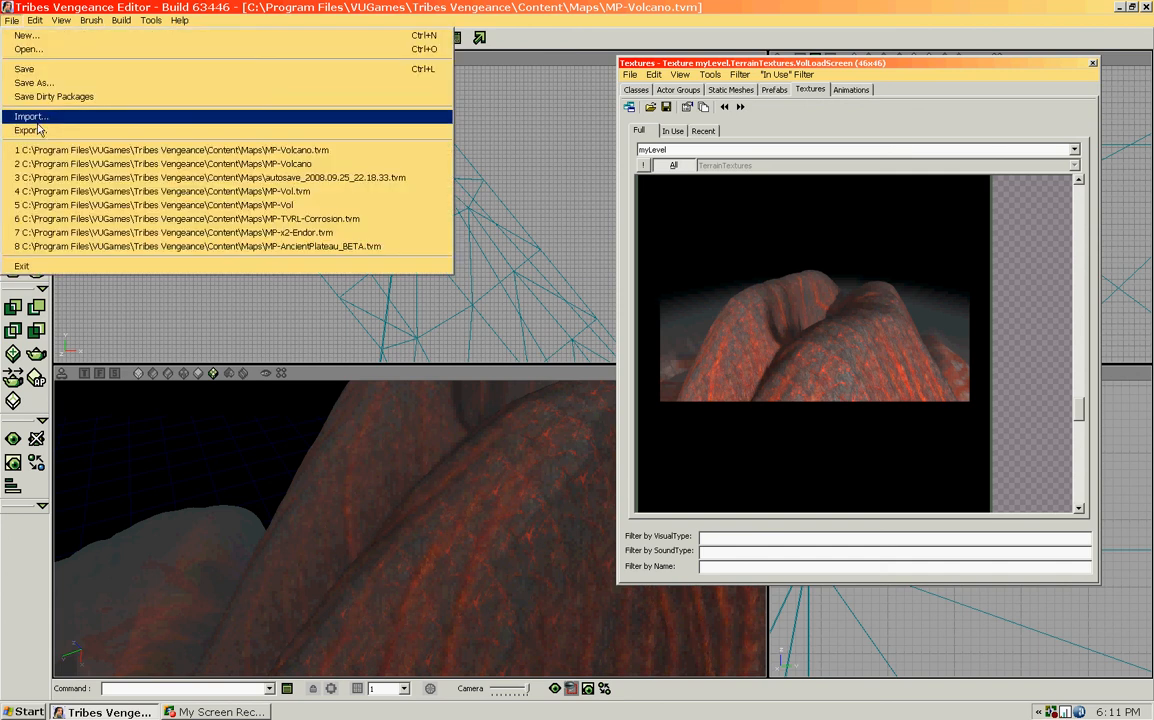
click(40, 83)
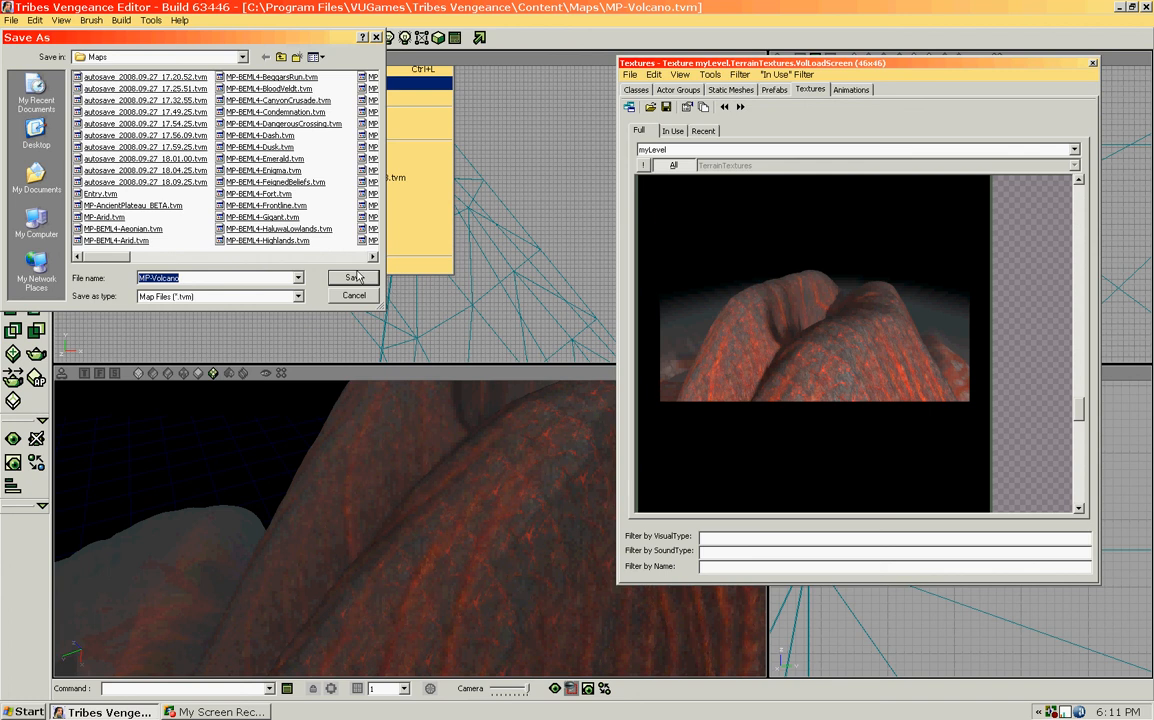
click(358, 281)
click(535, 395)
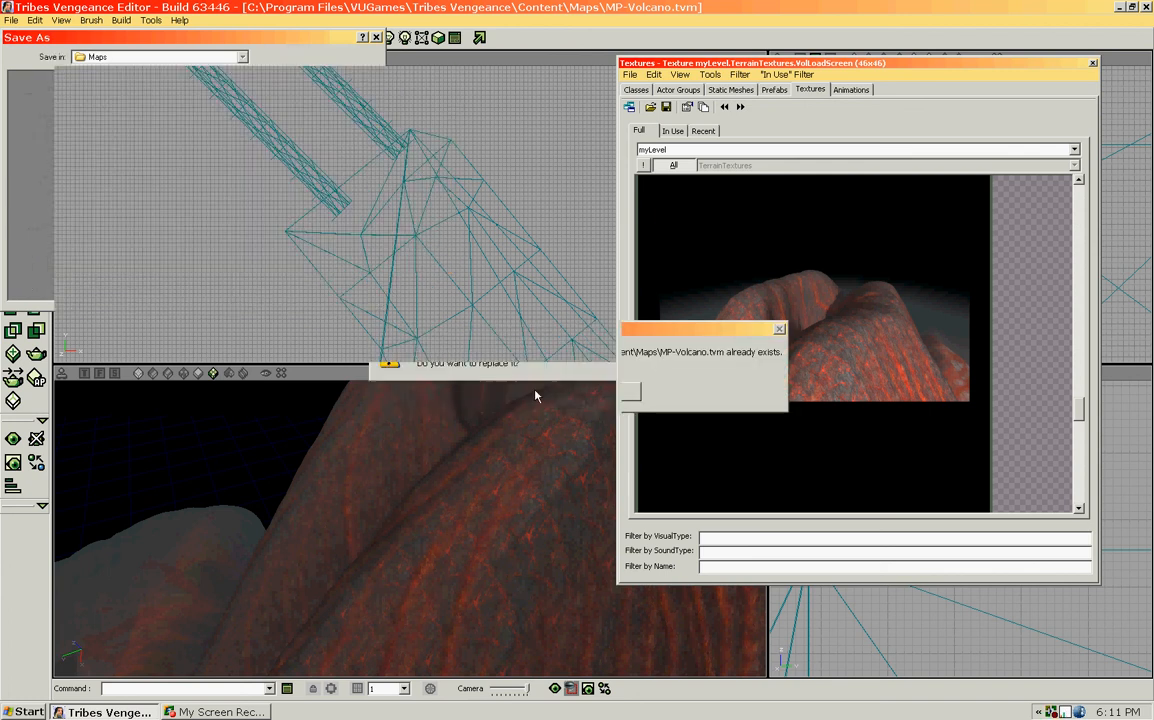